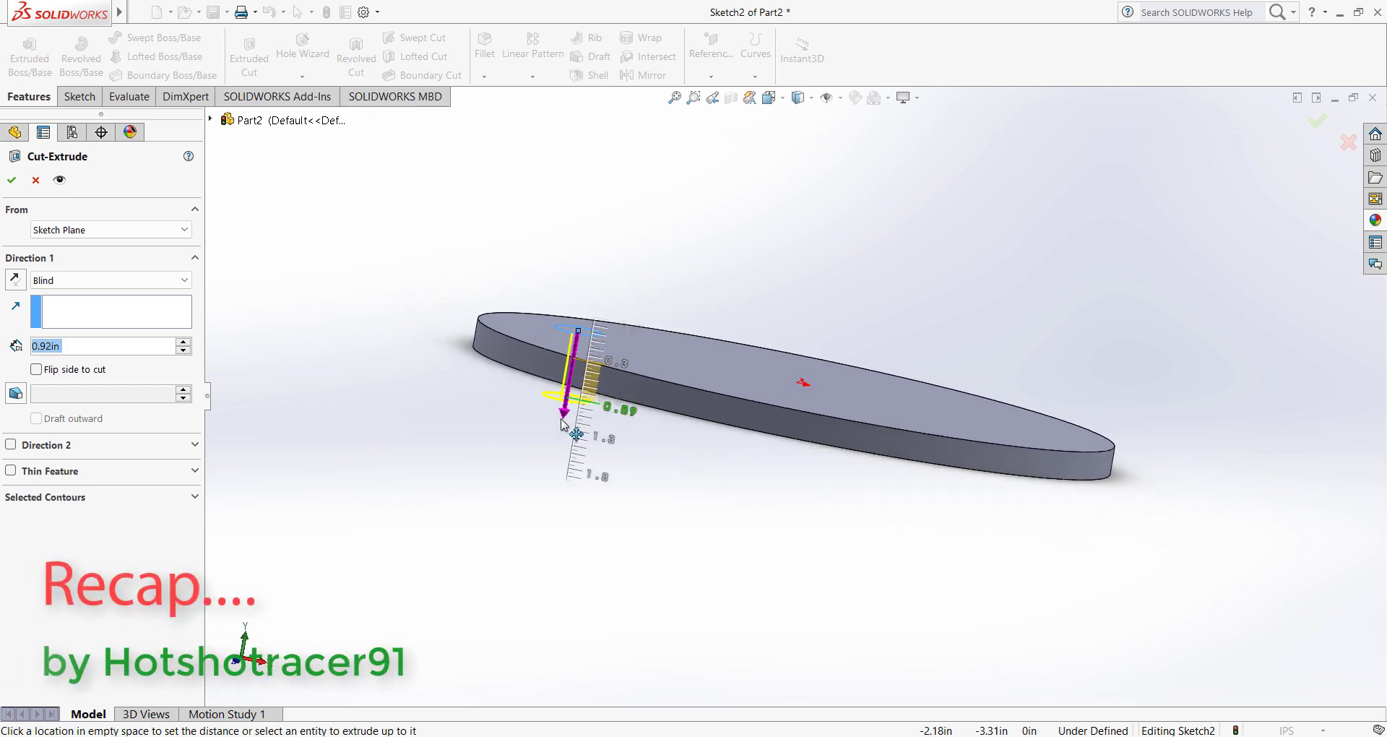
- Set the cut depth to 1.21in with a 14° draft, leaving Boss-Extrude1 out of the pattern
left_click(506, 432)
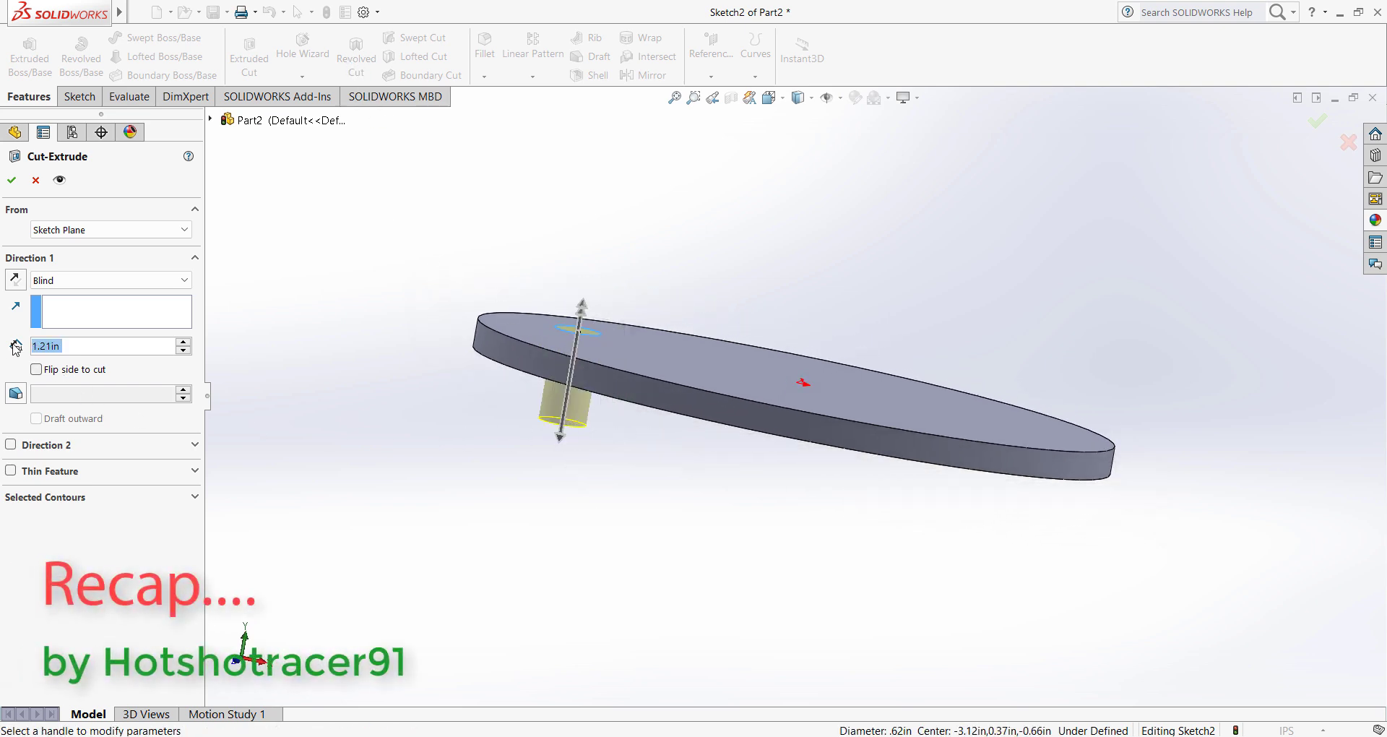
left_click(15, 394)
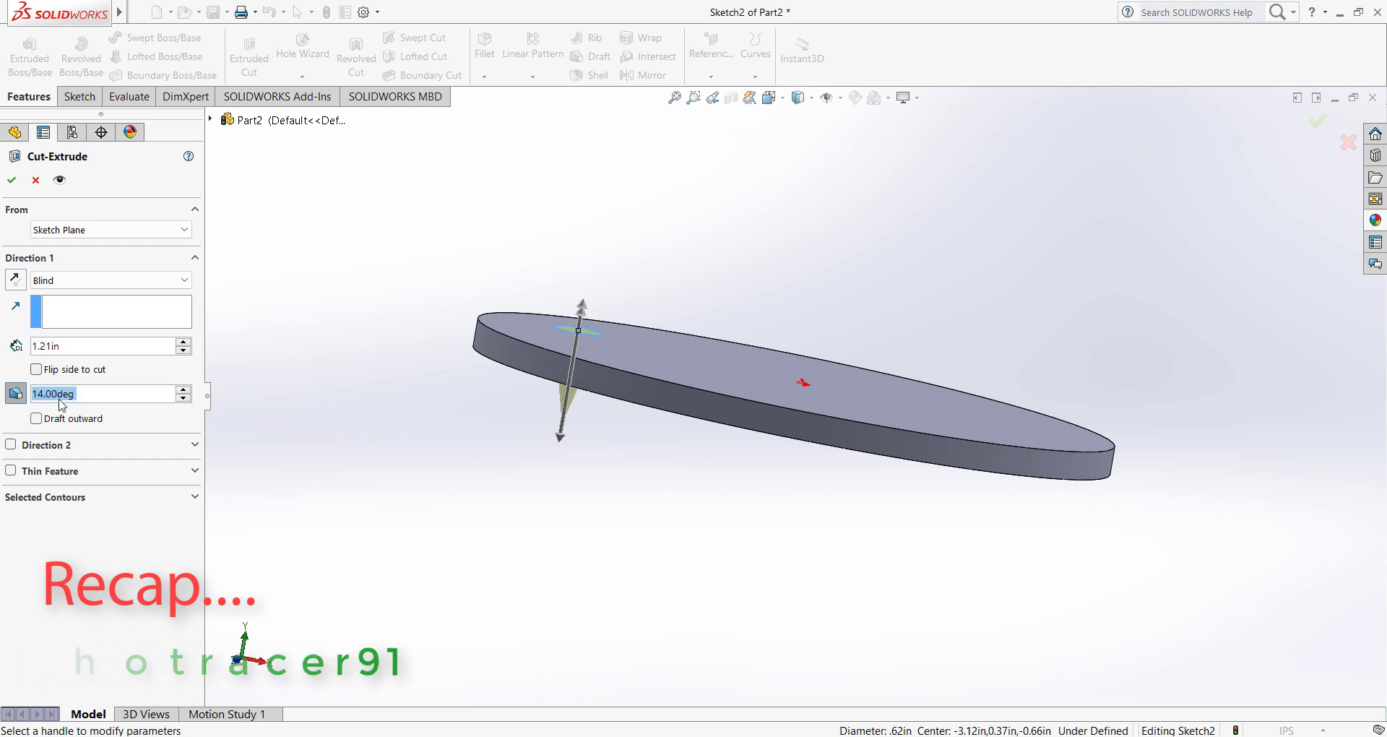
left_click(184, 390)
left_click(184, 390)
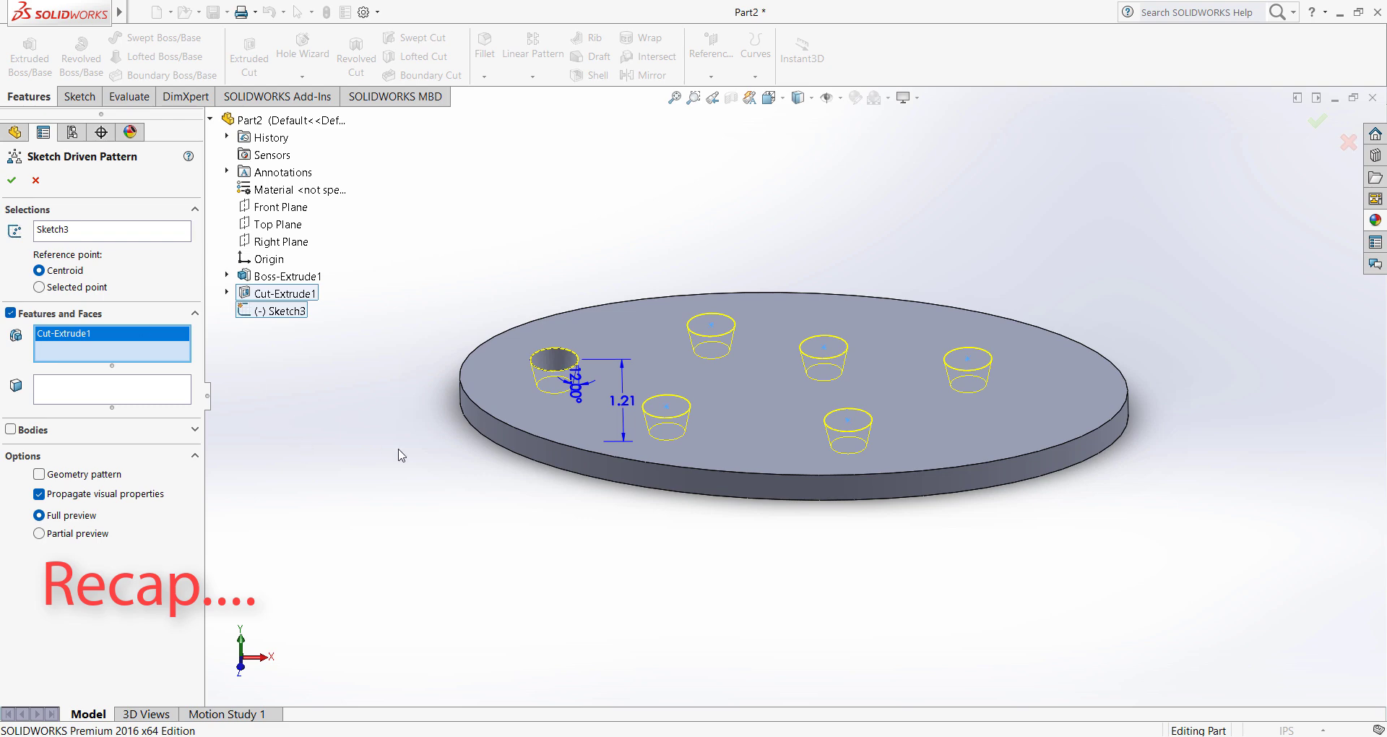
left_click(719, 304)
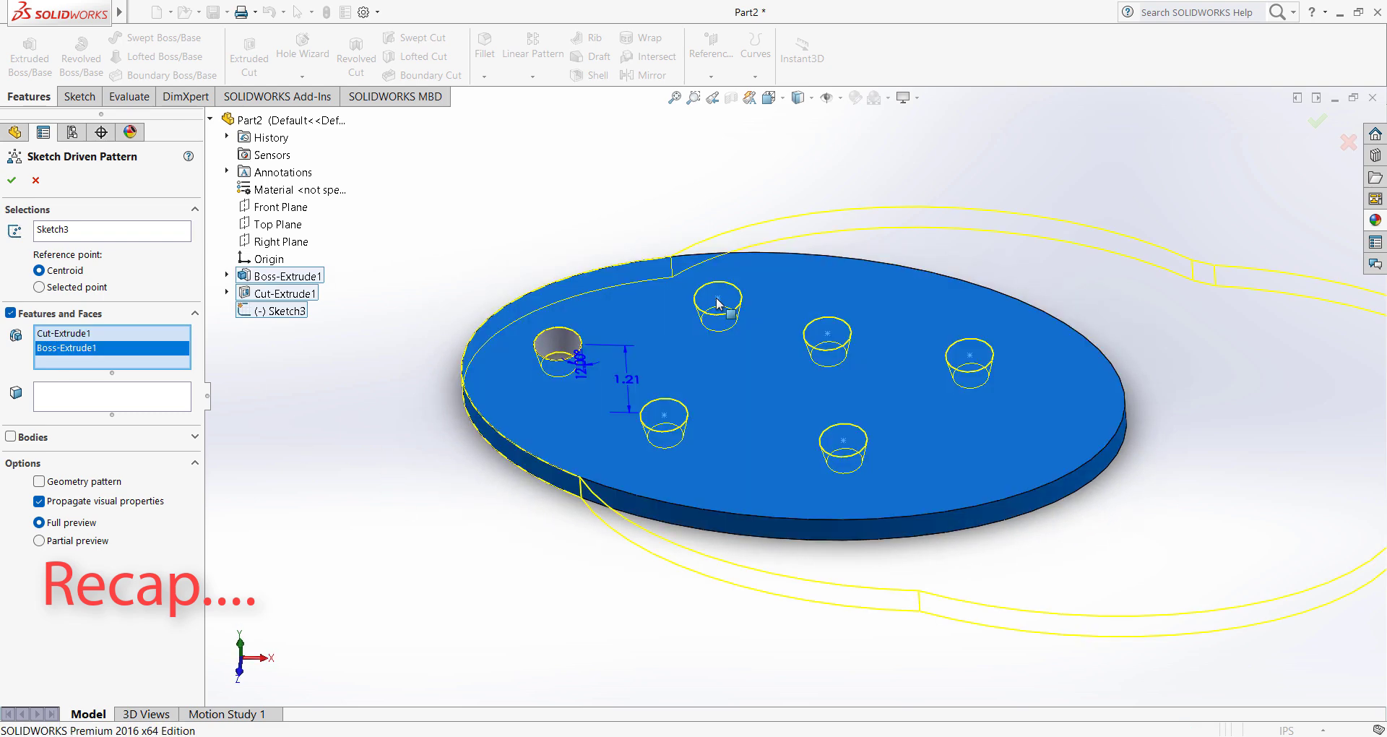
left_click(719, 304)
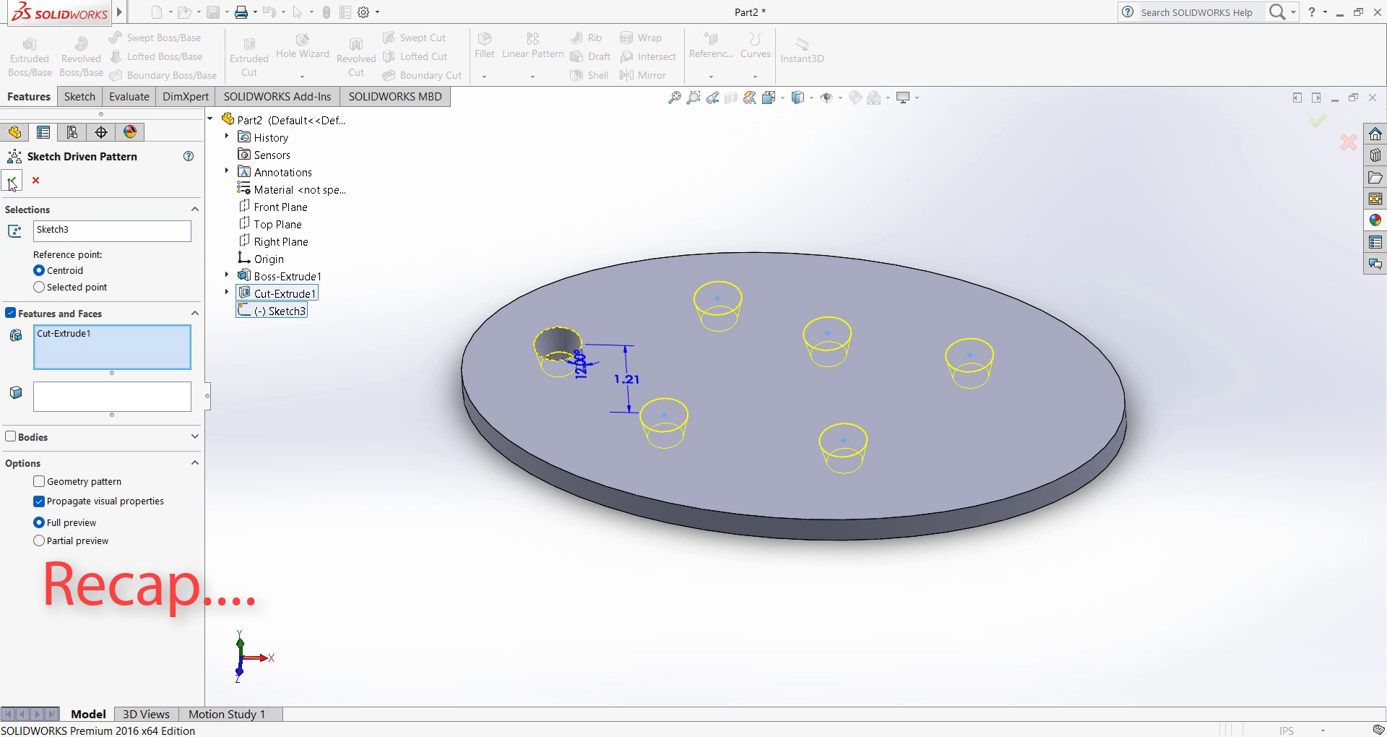
key("Return")
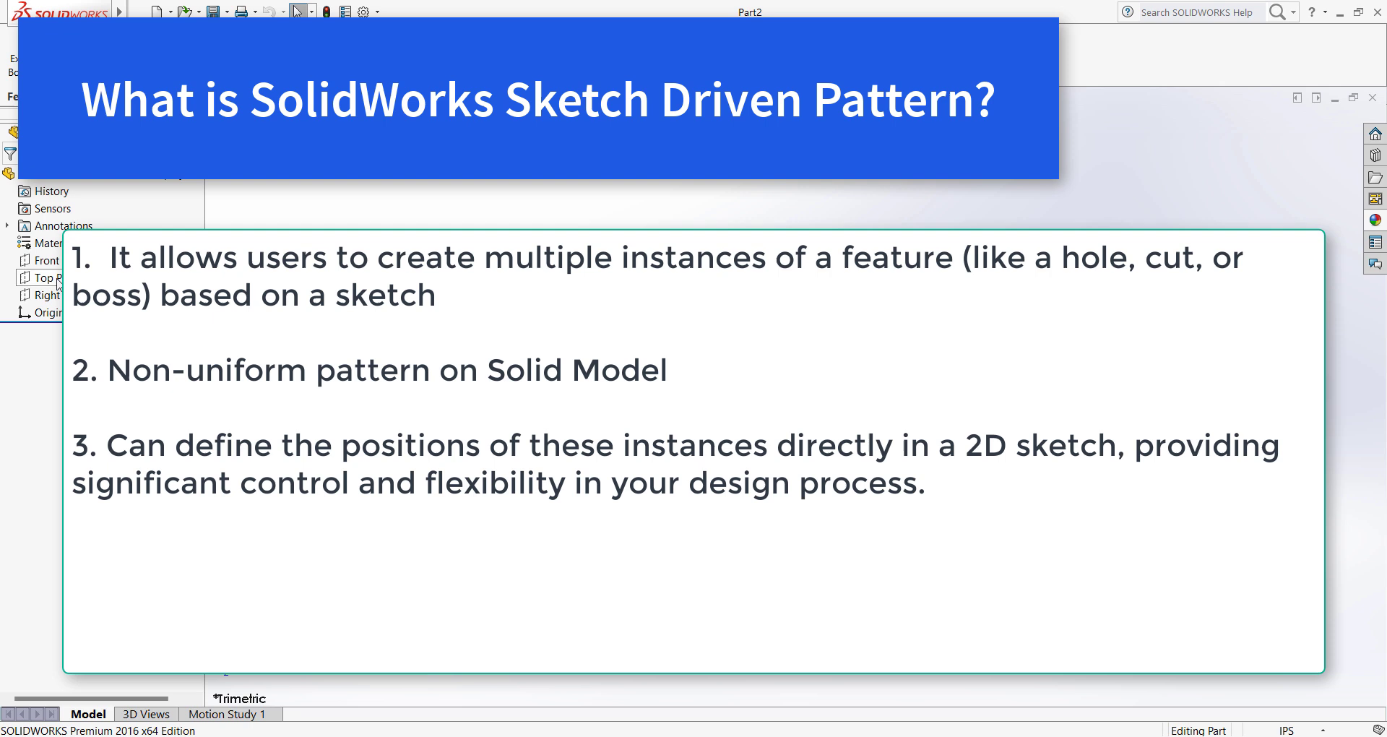
left_click(58, 279)
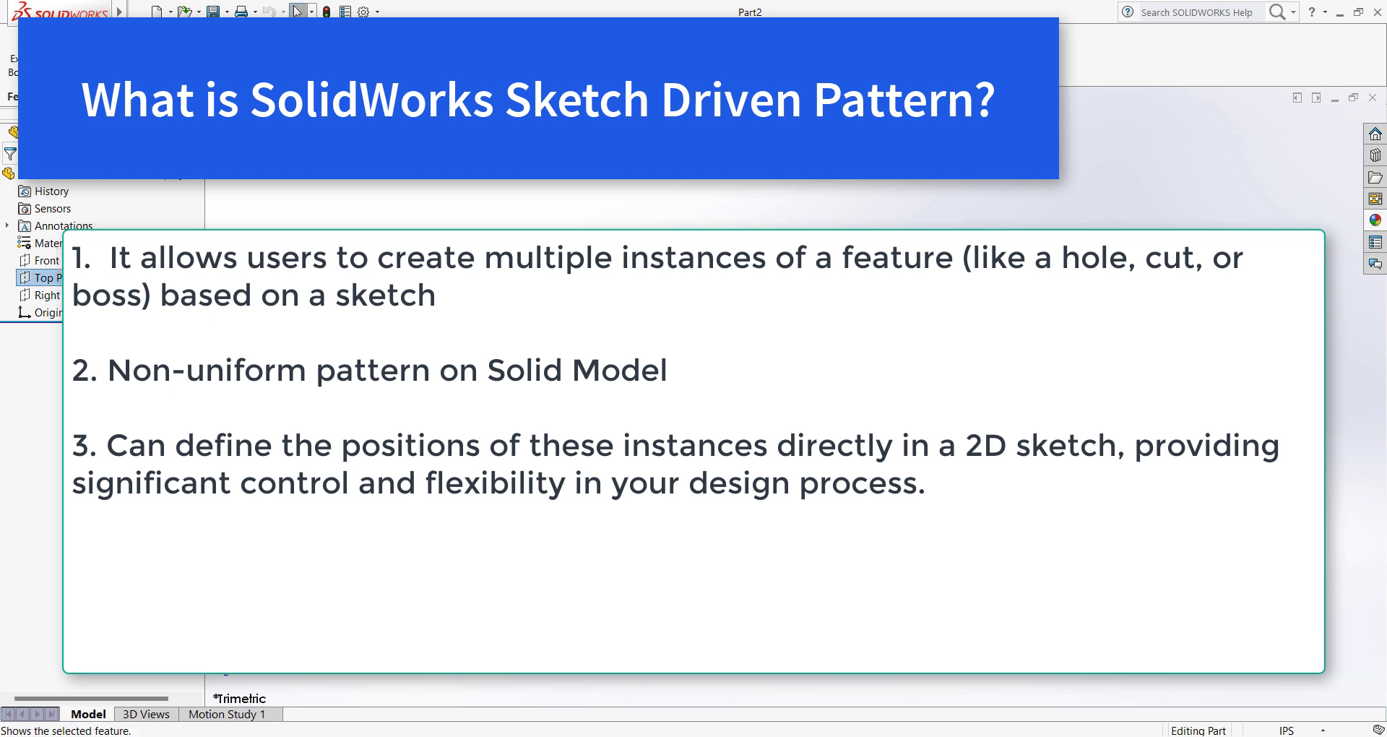
key("ctrl+8")
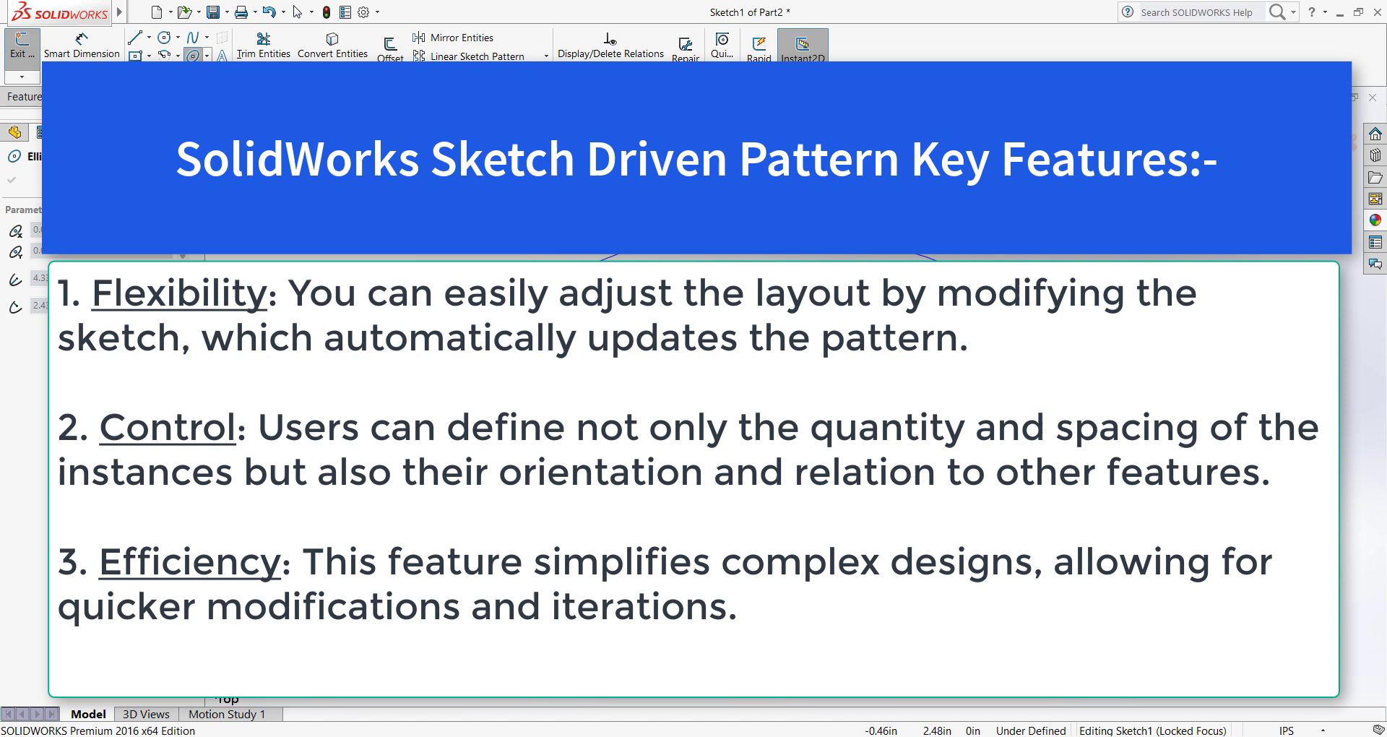
- Complete the ellipse, confirm its settings and exit the sketch
left_click(682, 256)
left_click(11, 180)
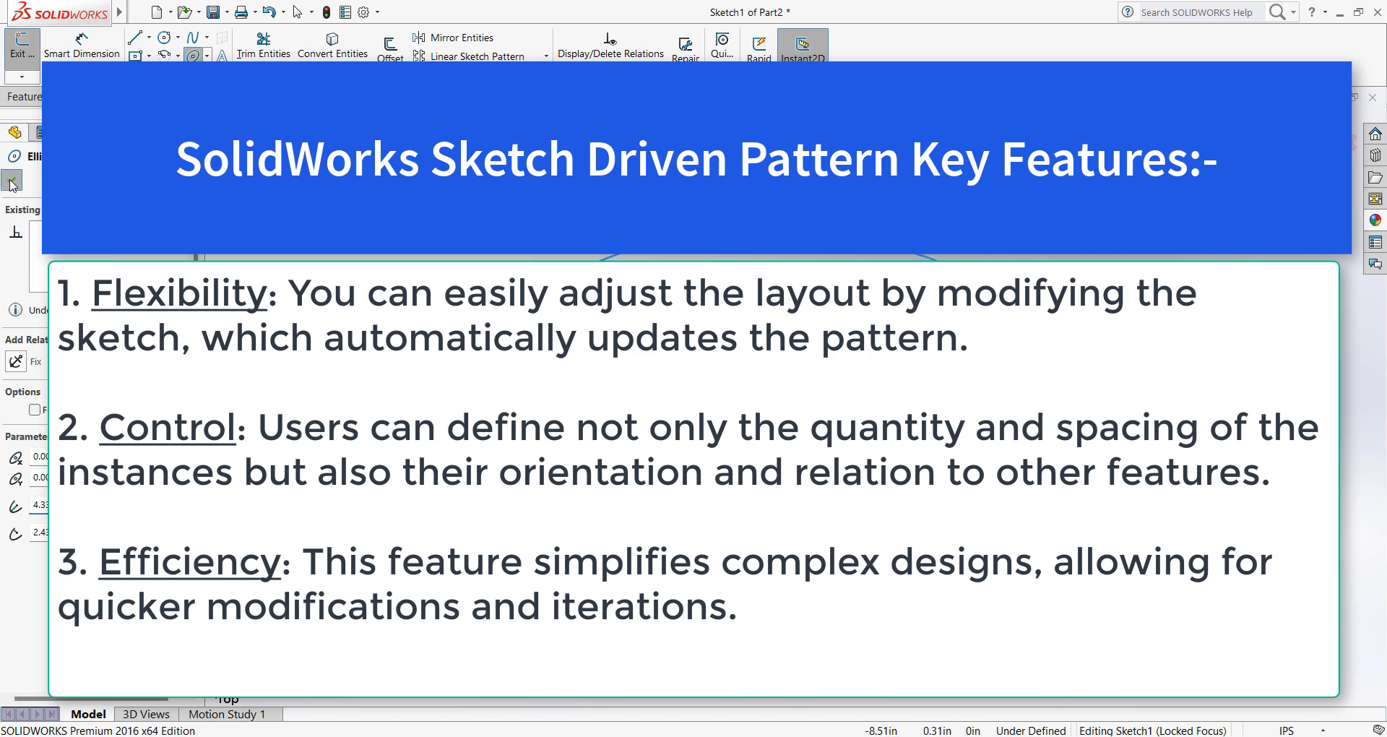
left_click(25, 70)
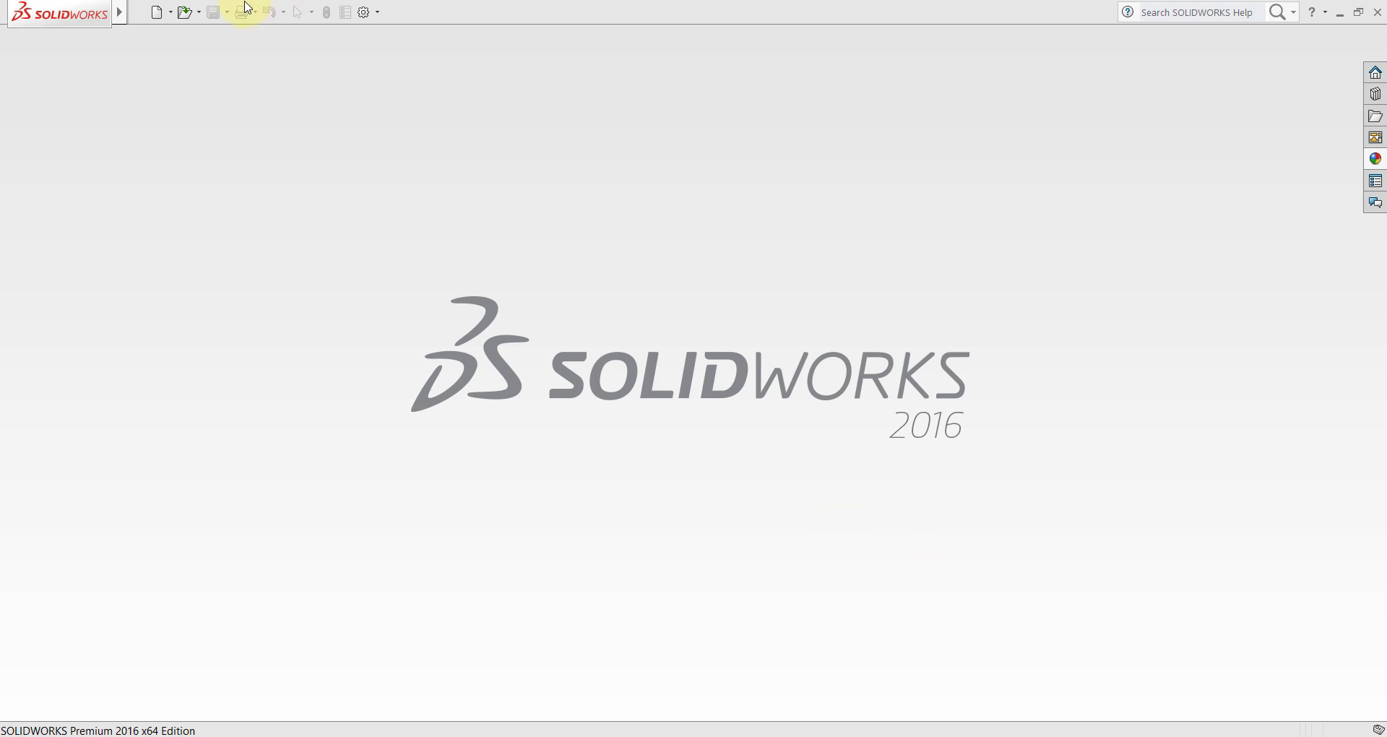
- Create a new part document and turn the view normal to the Top Plane
left_click(156, 13)
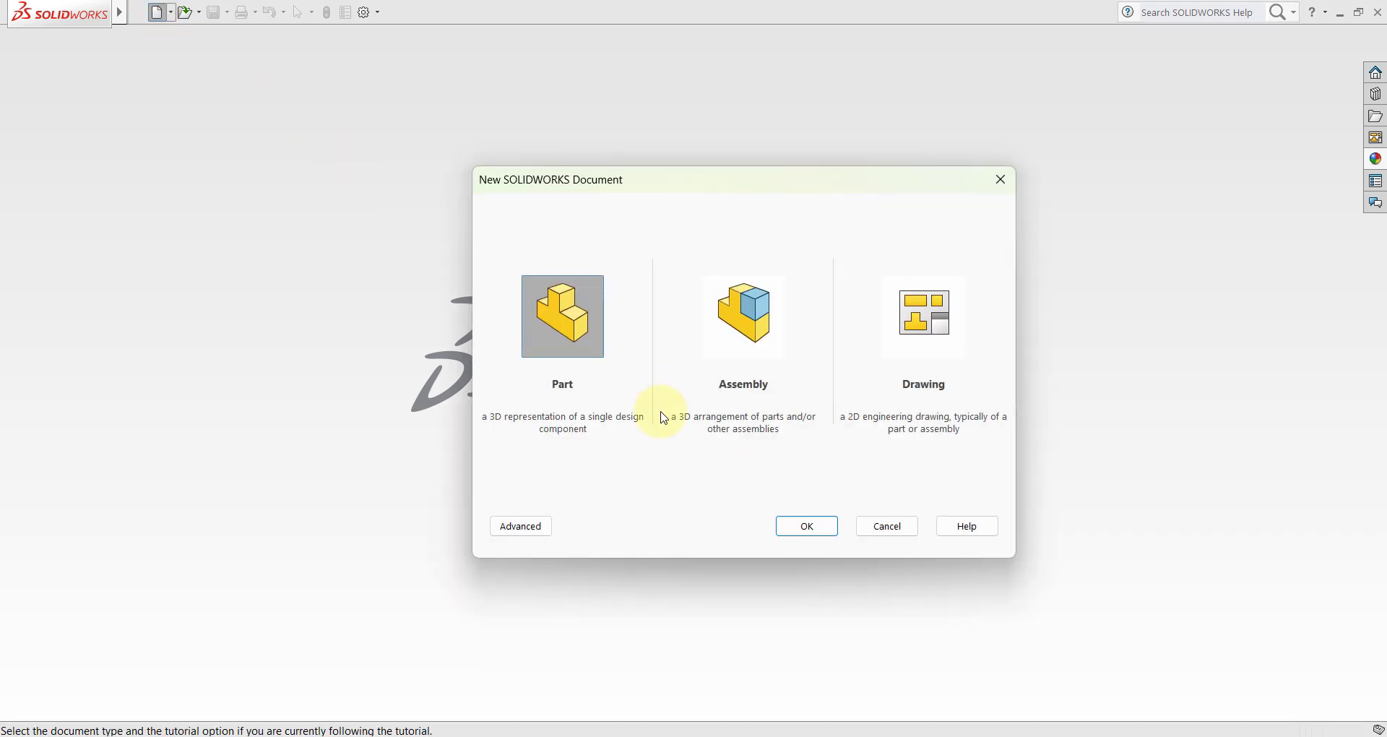
left_click(808, 526)
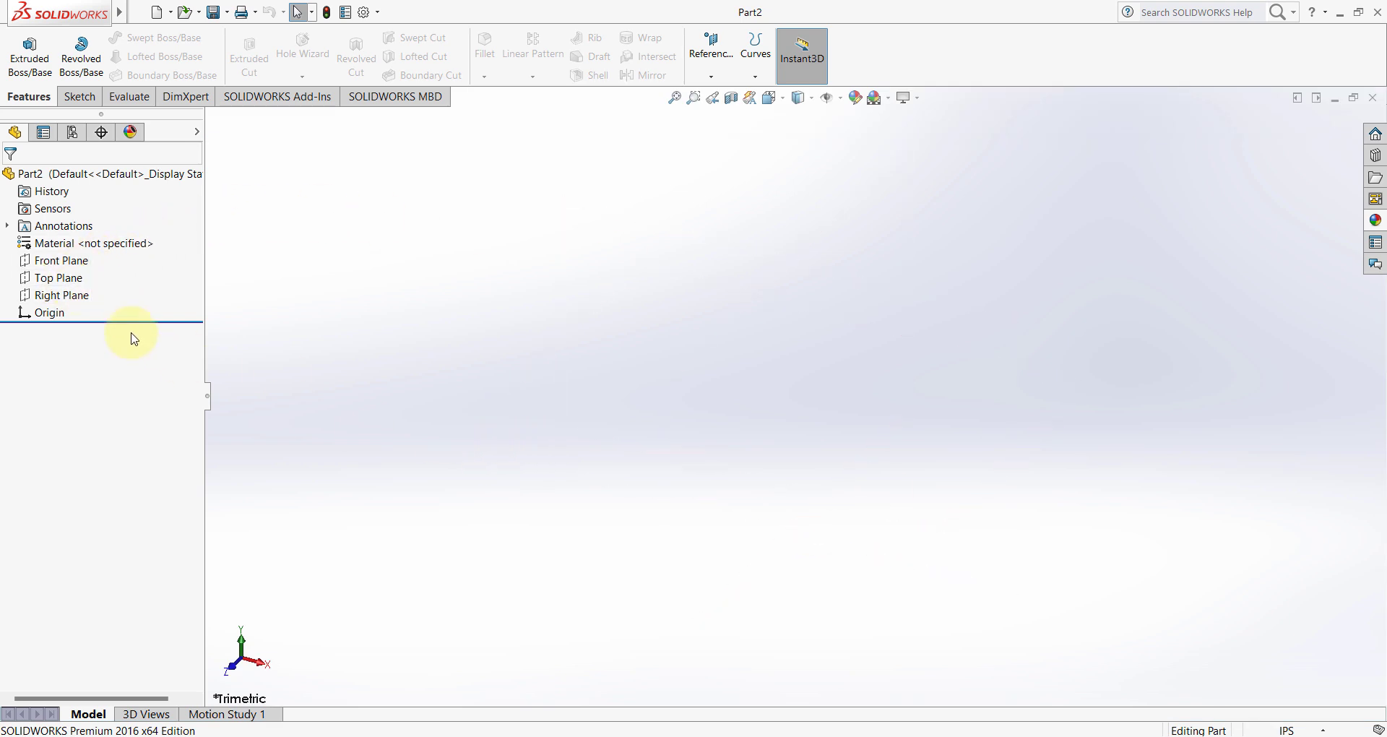
left_click(60, 285)
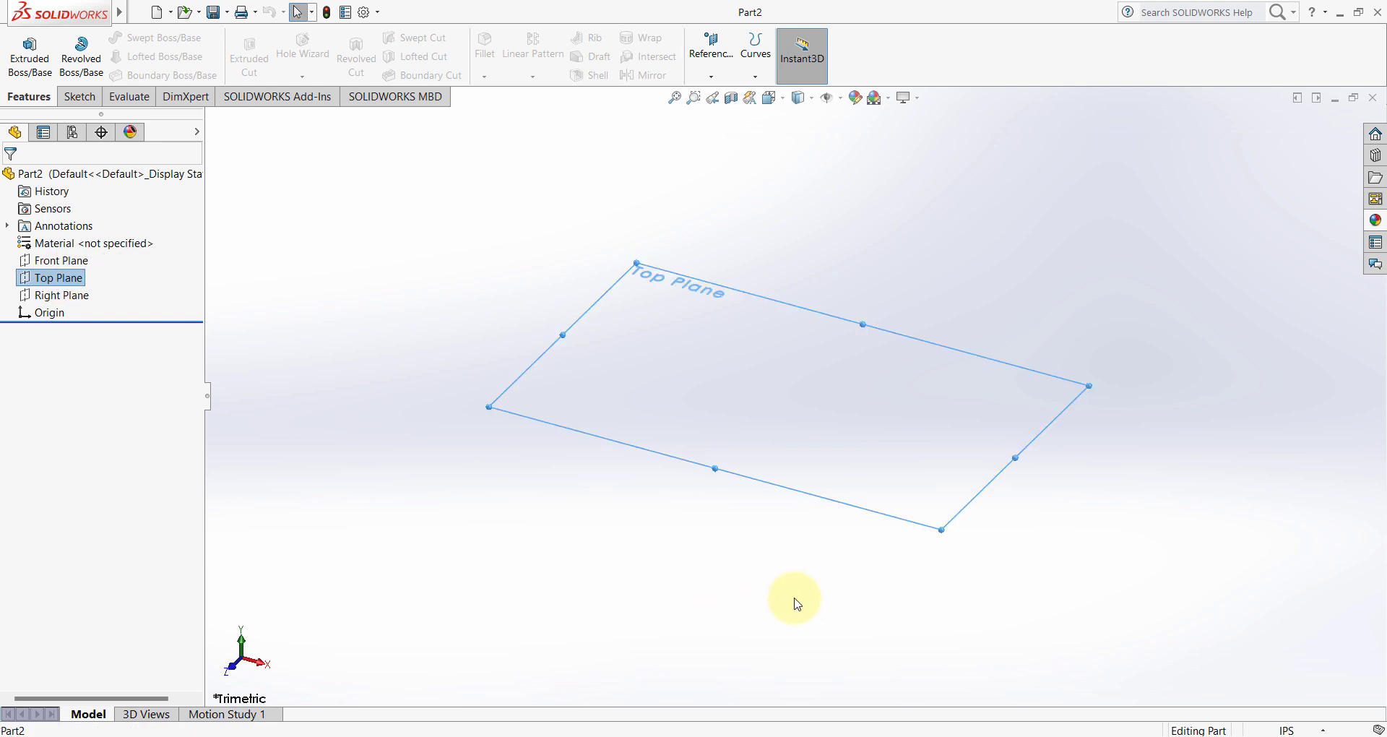
right_click(834, 405)
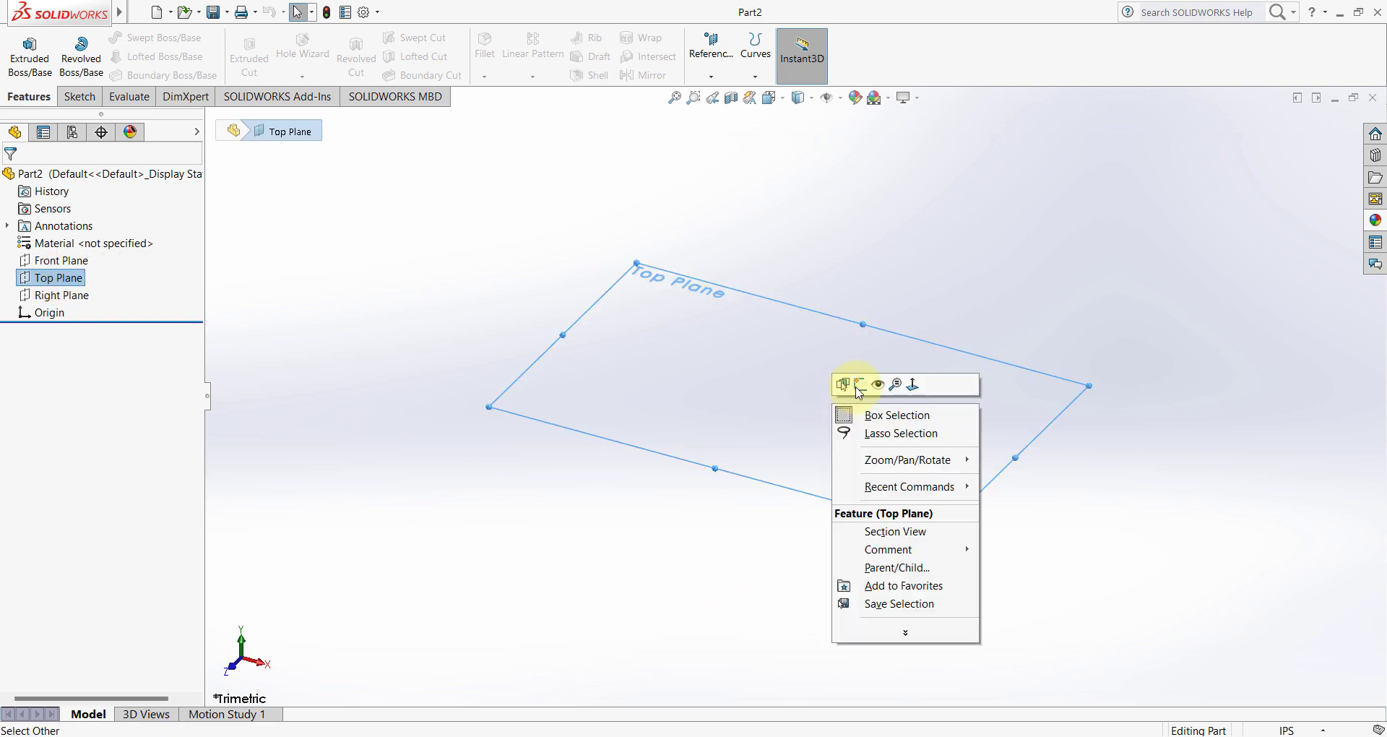
left_click(914, 384)
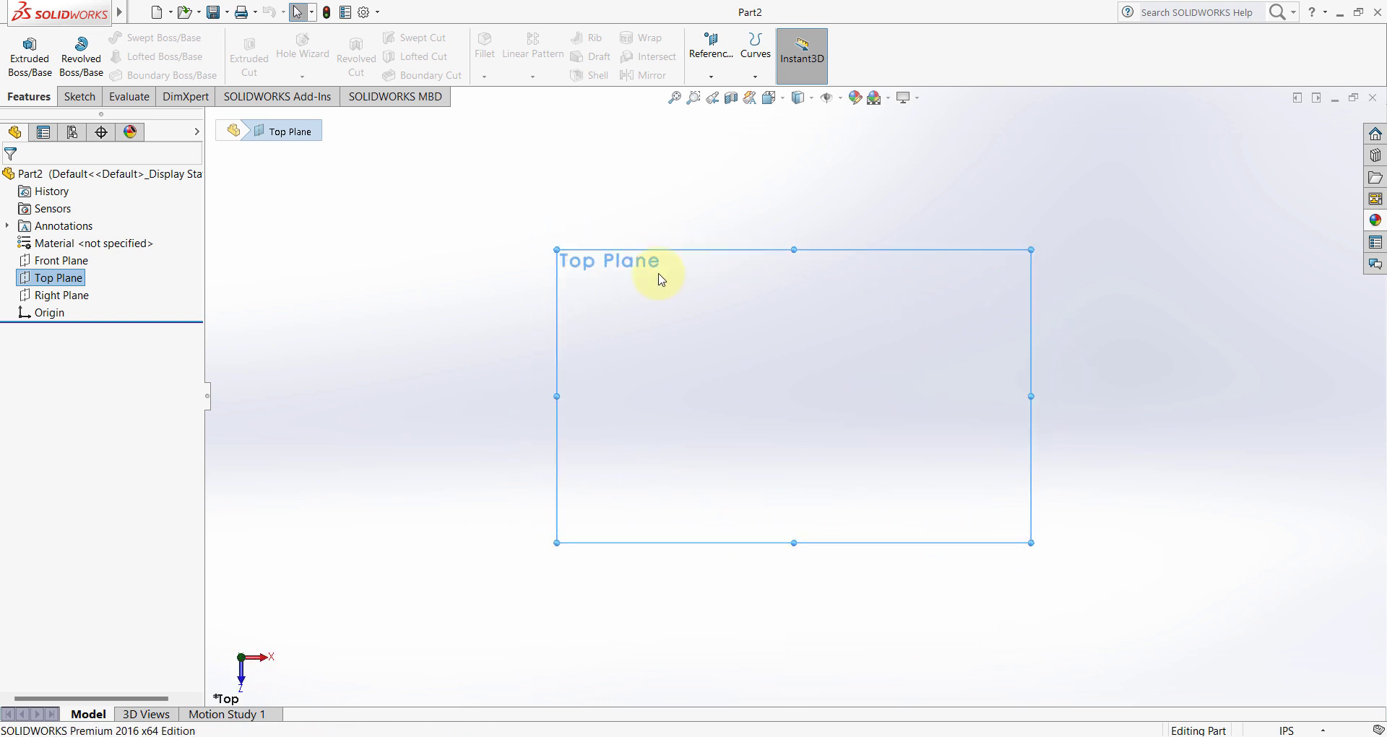
- Sketch an ellipse on the origin with semi-axes about 4.34 and 2.43, then exit the sketch
left_click(79, 97)
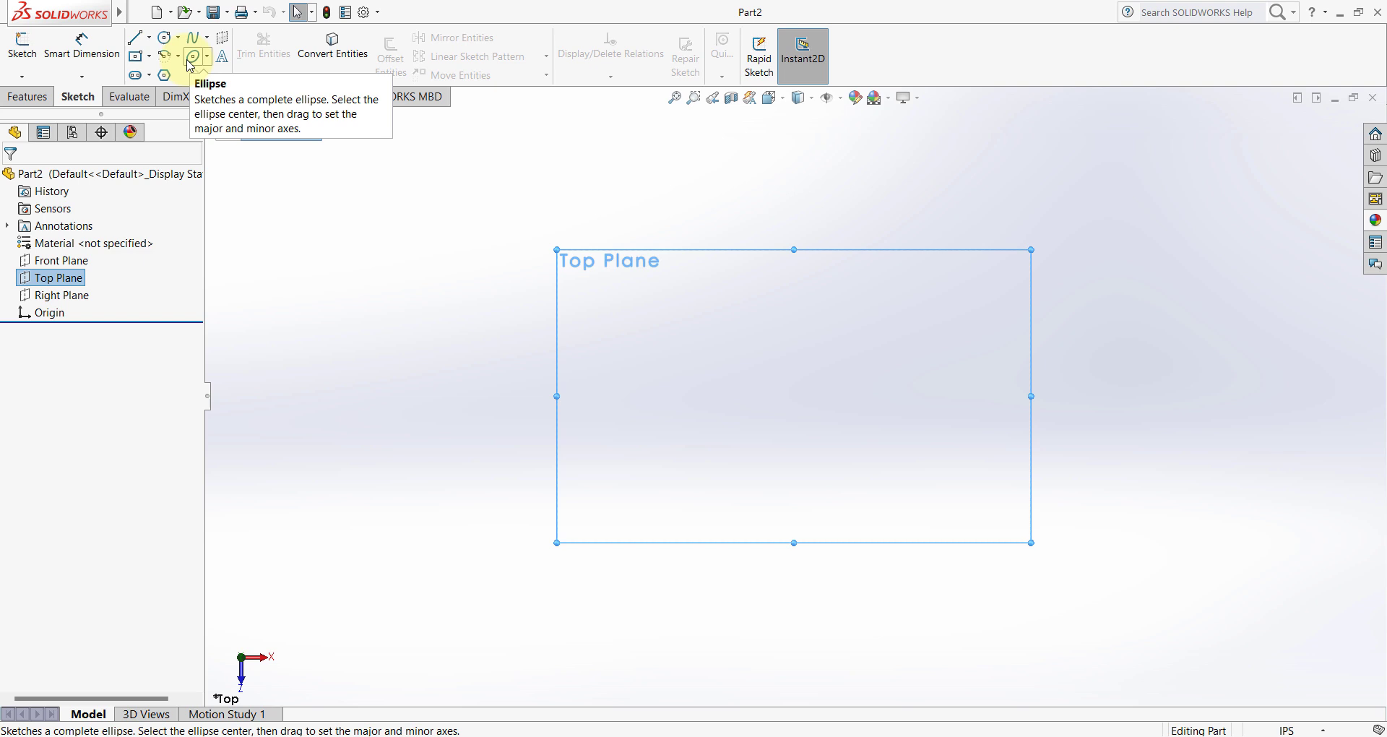
left_click(190, 66)
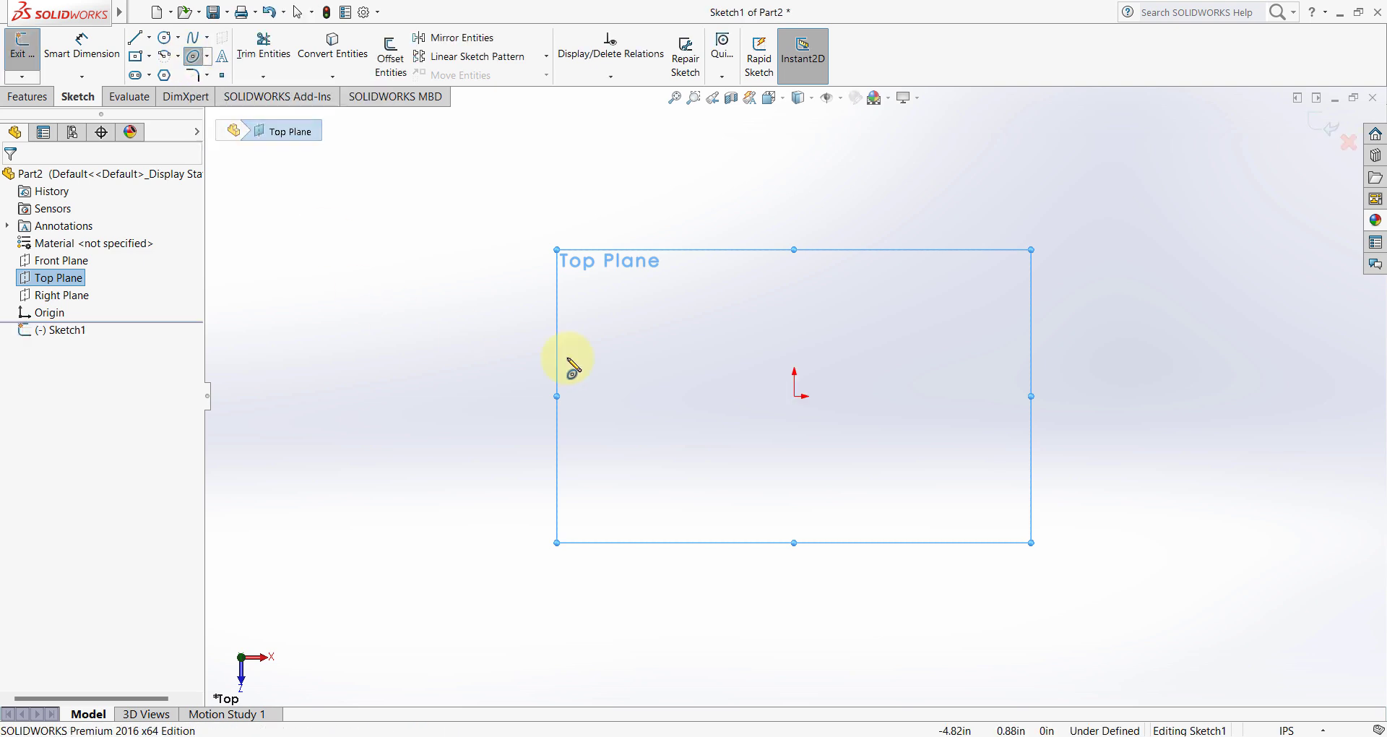
left_click(795, 396)
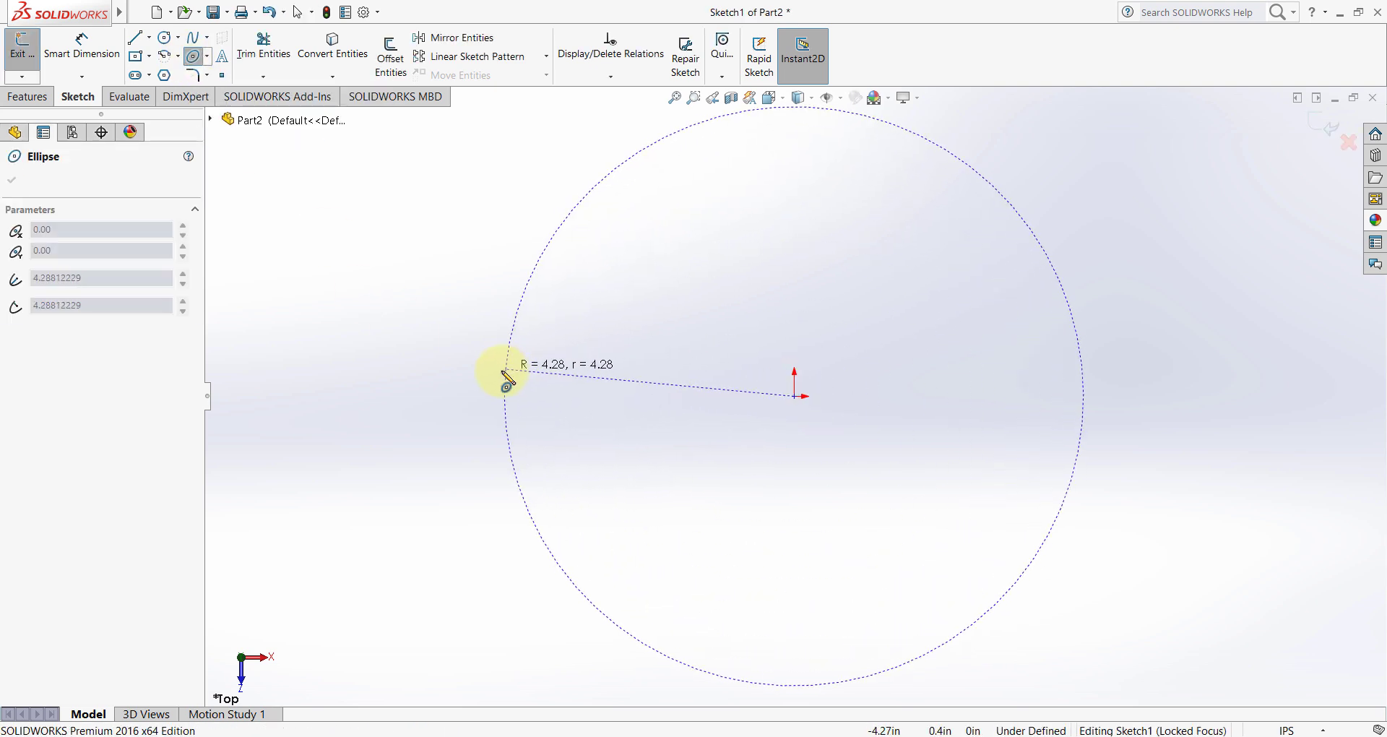
left_click(505, 371)
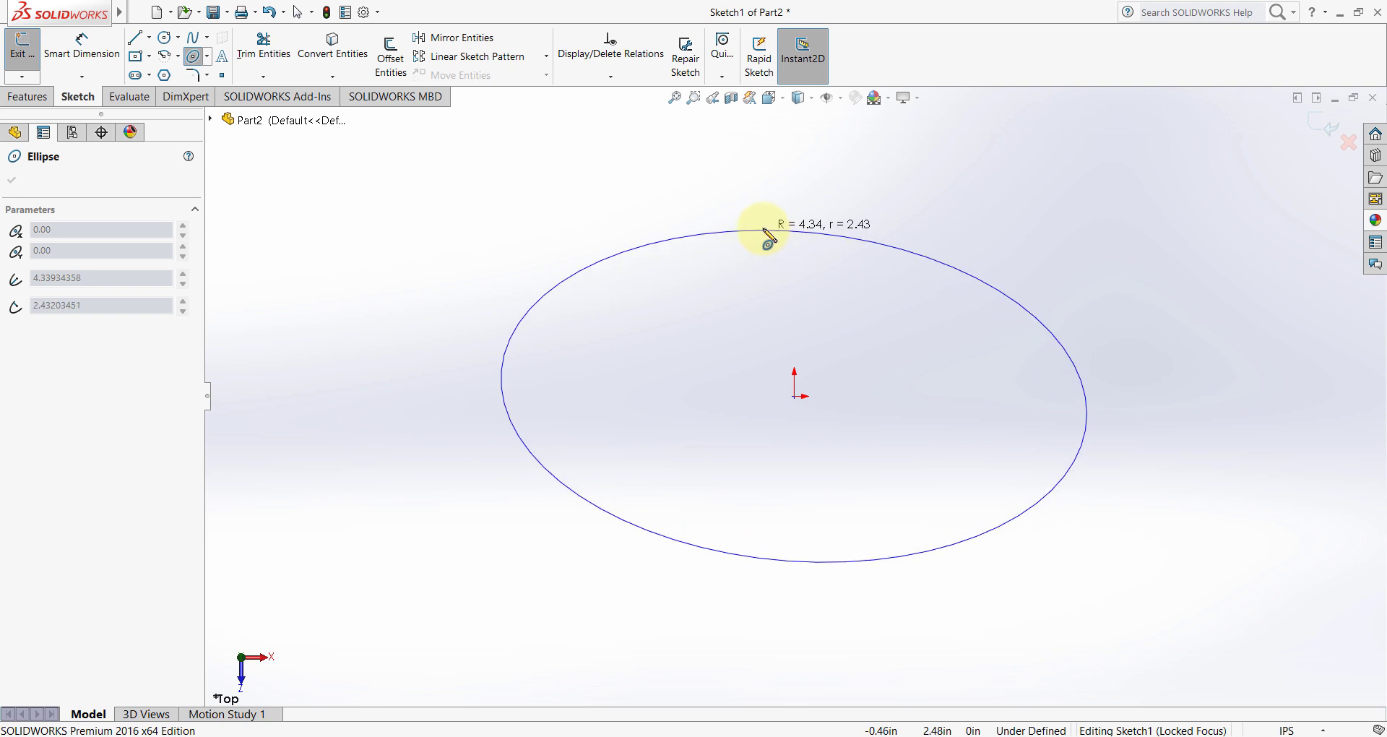
left_click(760, 233)
left_click(11, 180)
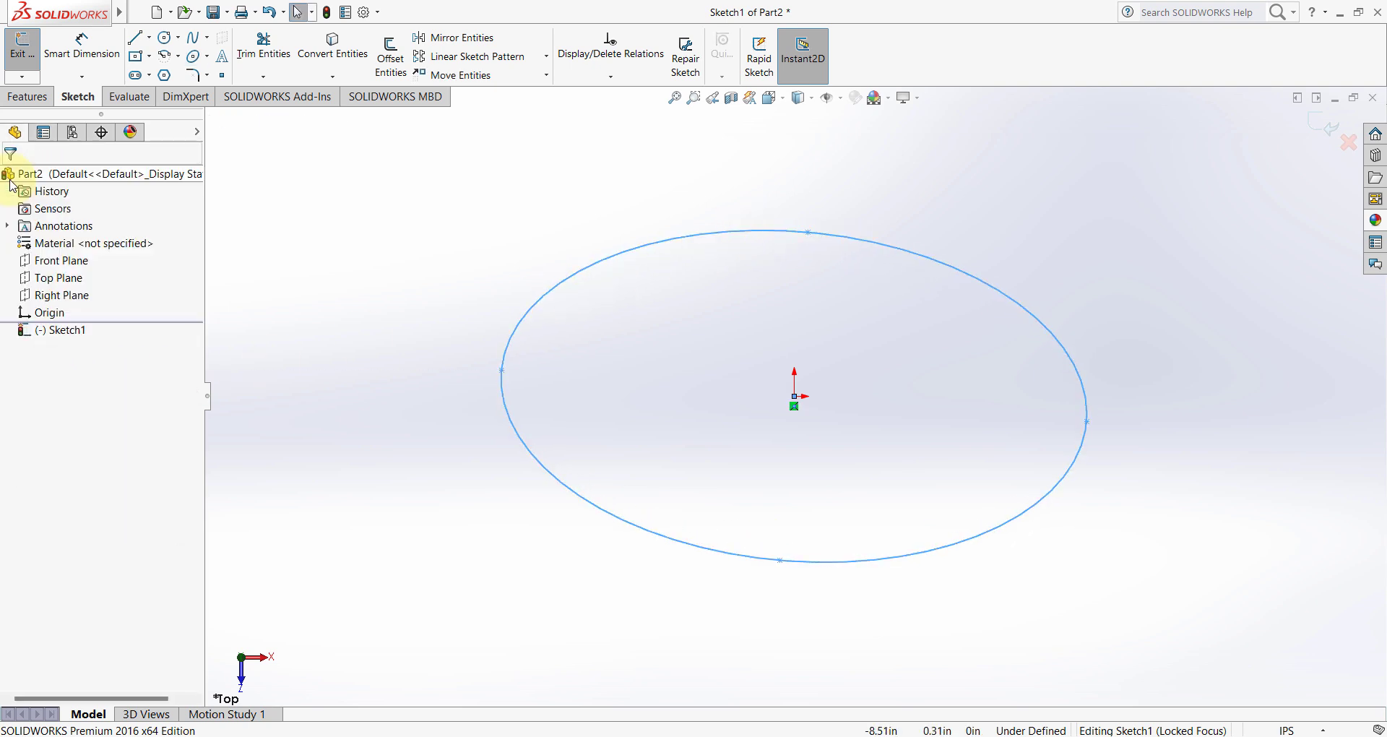
left_click(21, 47)
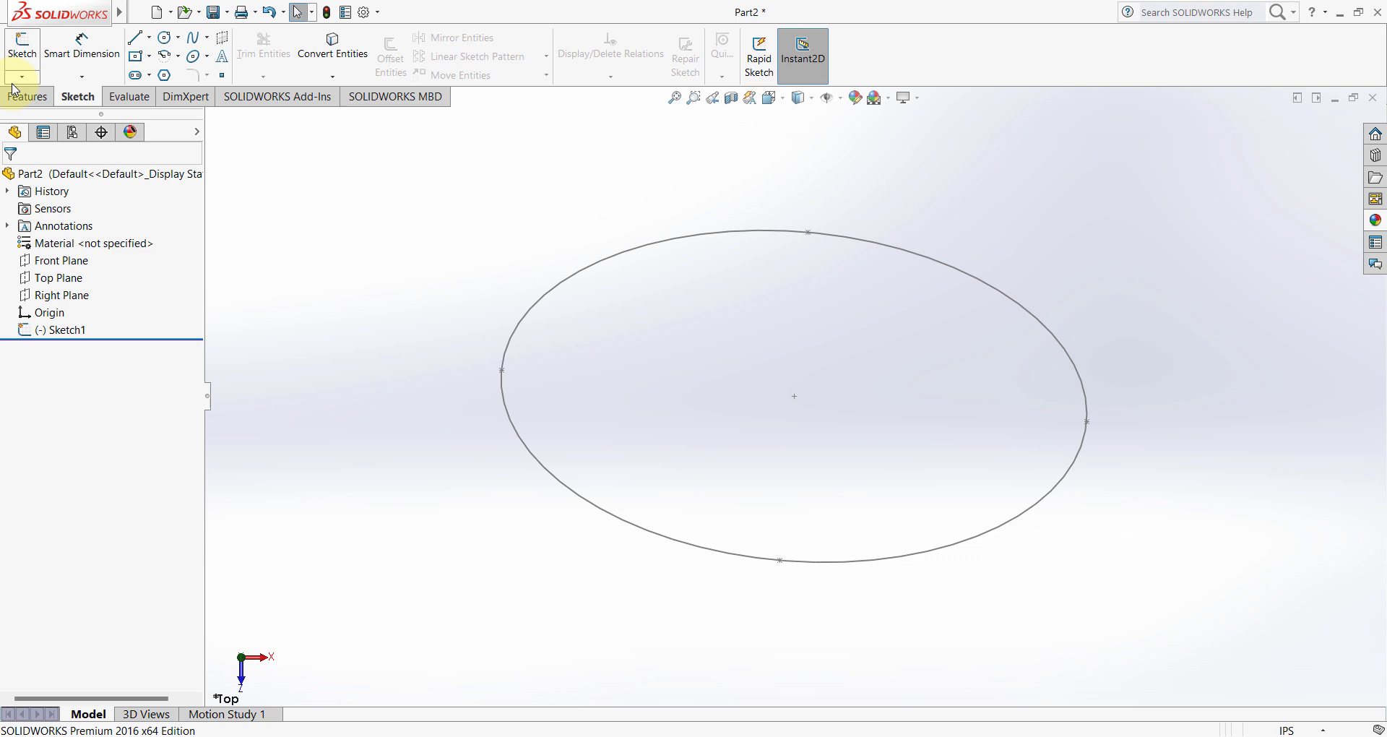
- Extrude Sketch1 0.37in thick into a solid elliptical plate
left_click(13, 96)
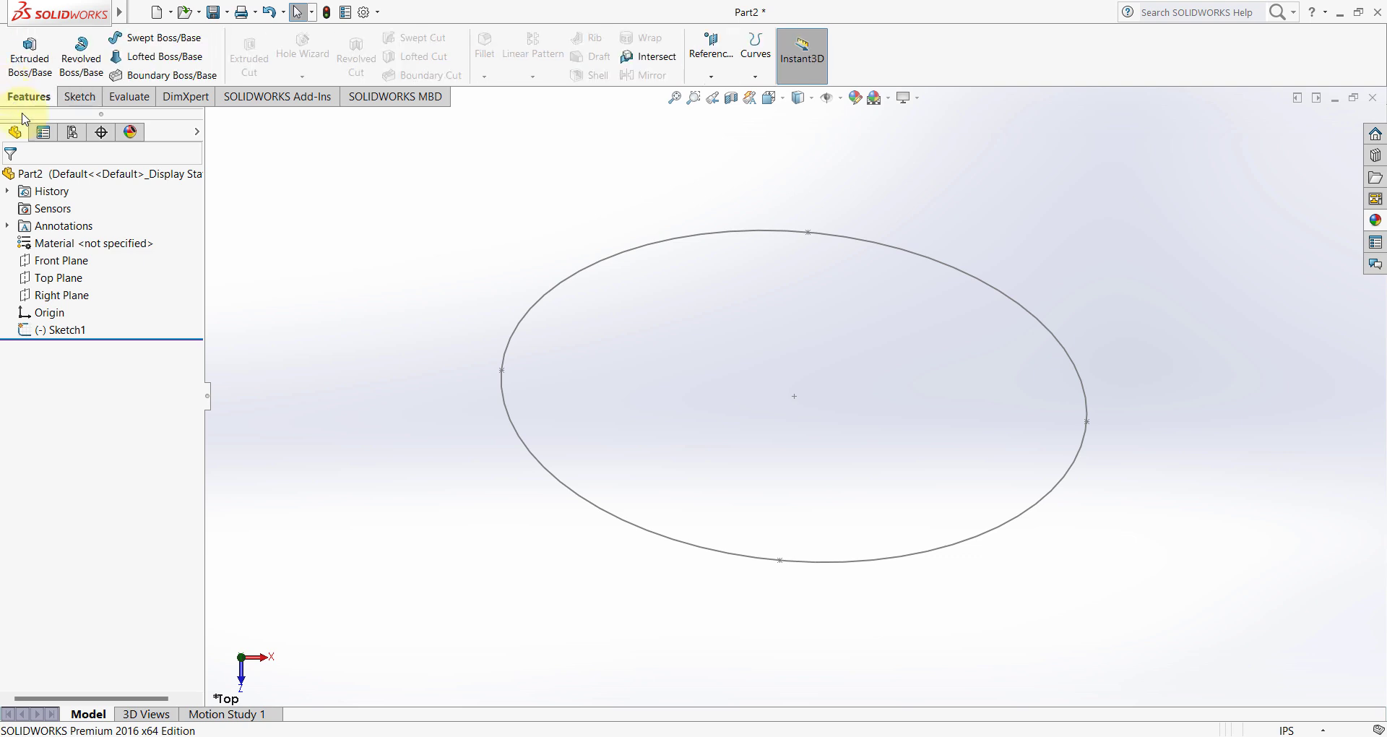
left_click(63, 340)
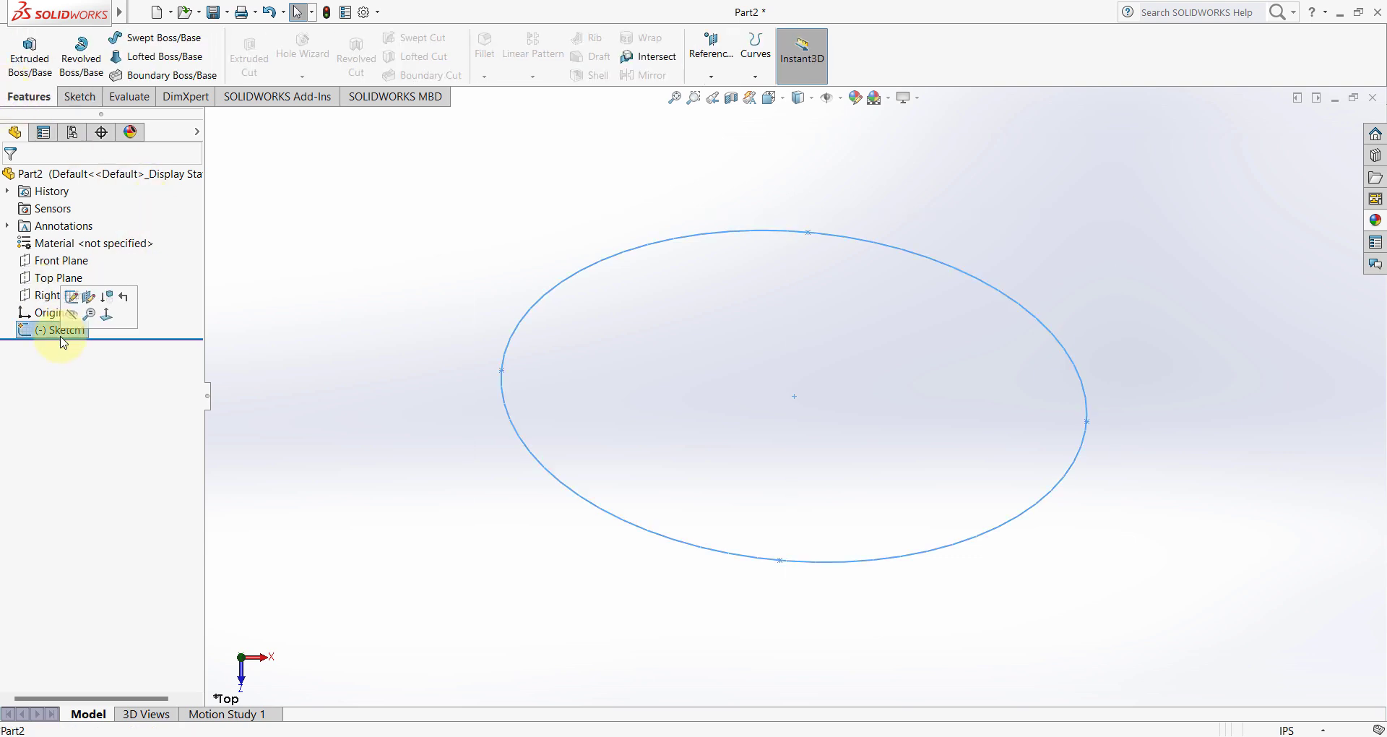
left_click(22, 63)
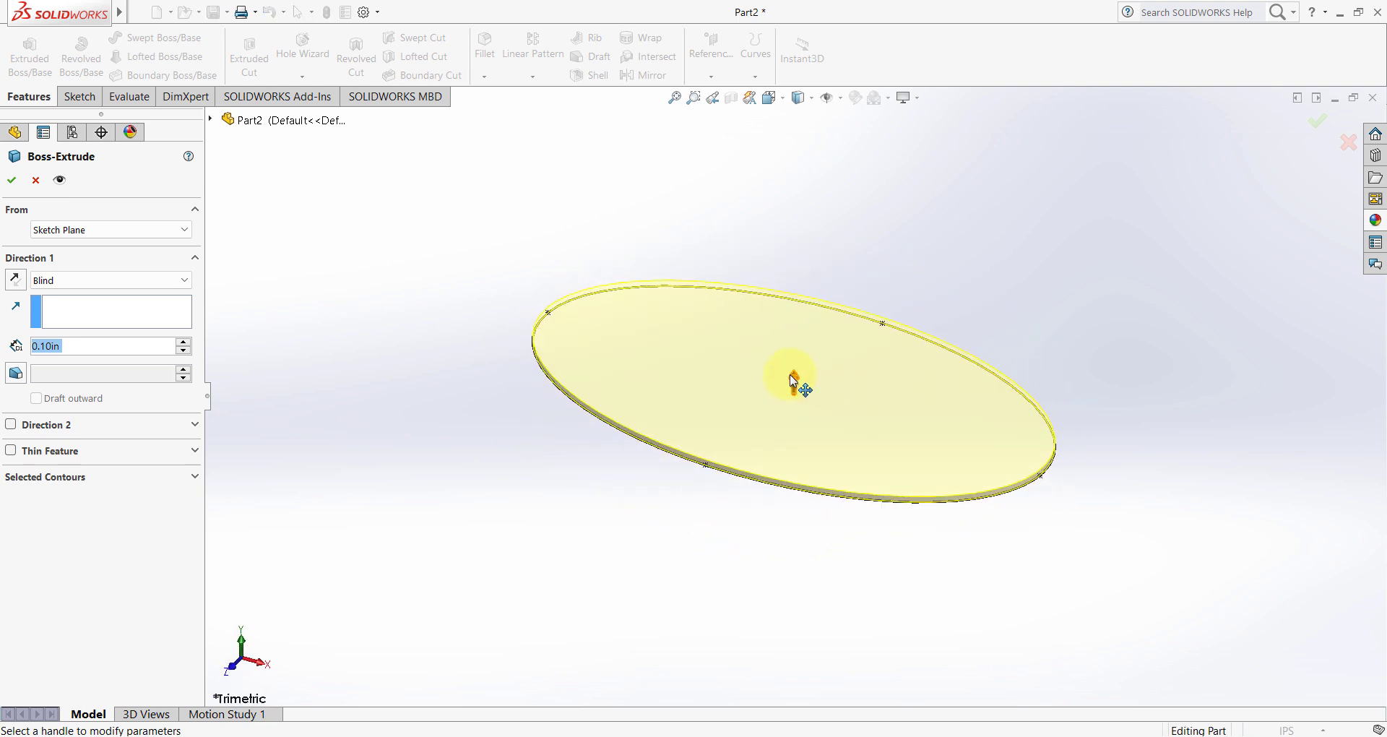
mouse_move(793, 379)
left_mouse_down()
mouse_move(793, 365)
mouse_move(795, 377)
left_mouse_up()
left_click(12, 182)
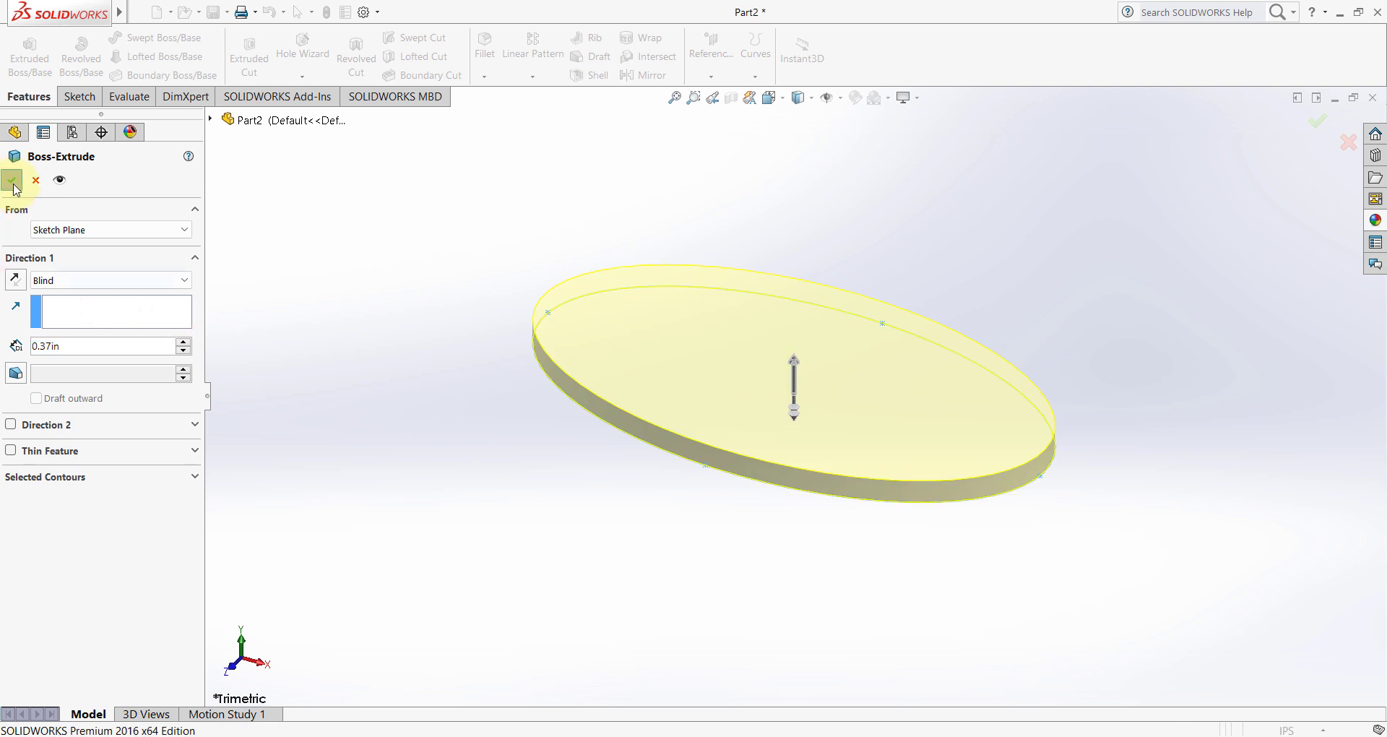
left_click(461, 533)
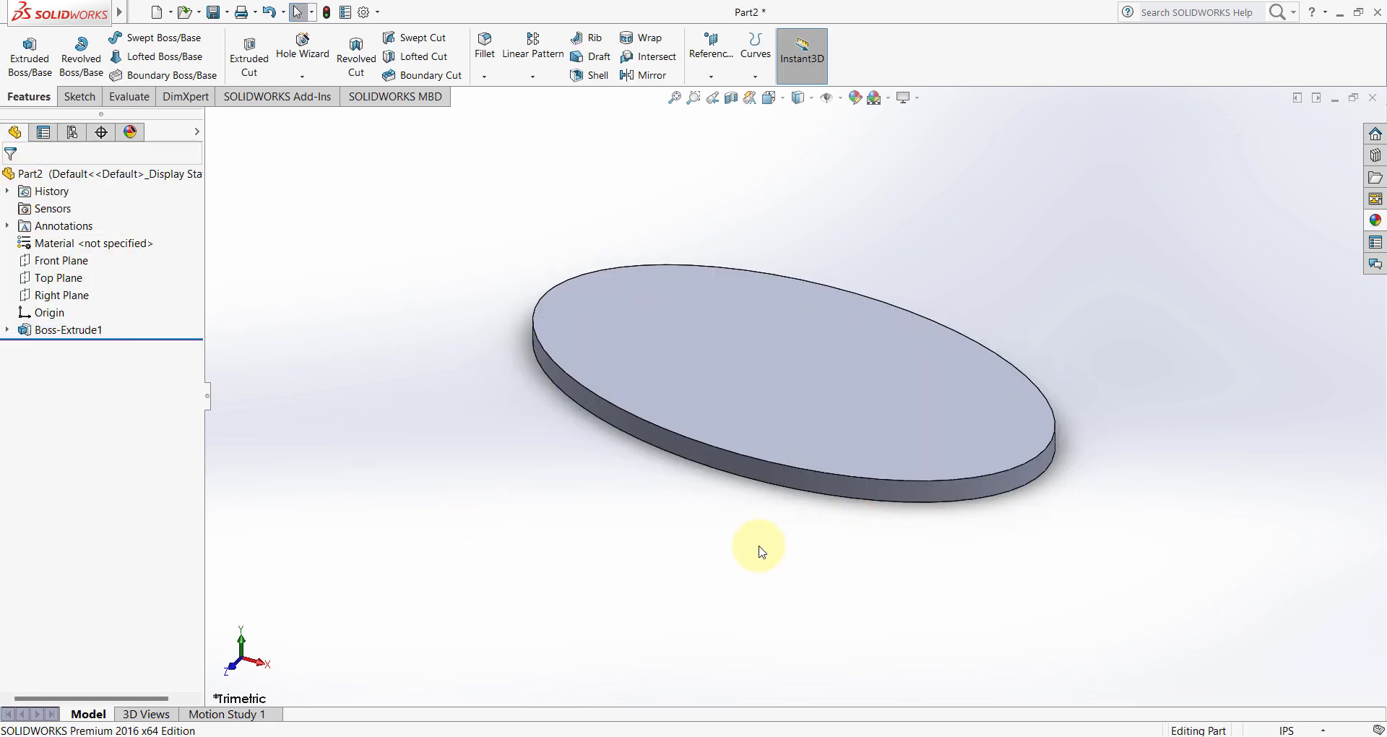
- Orient the view to look straight down onto the plate's top face
middle_click_drag(758, 552, 684, 583)
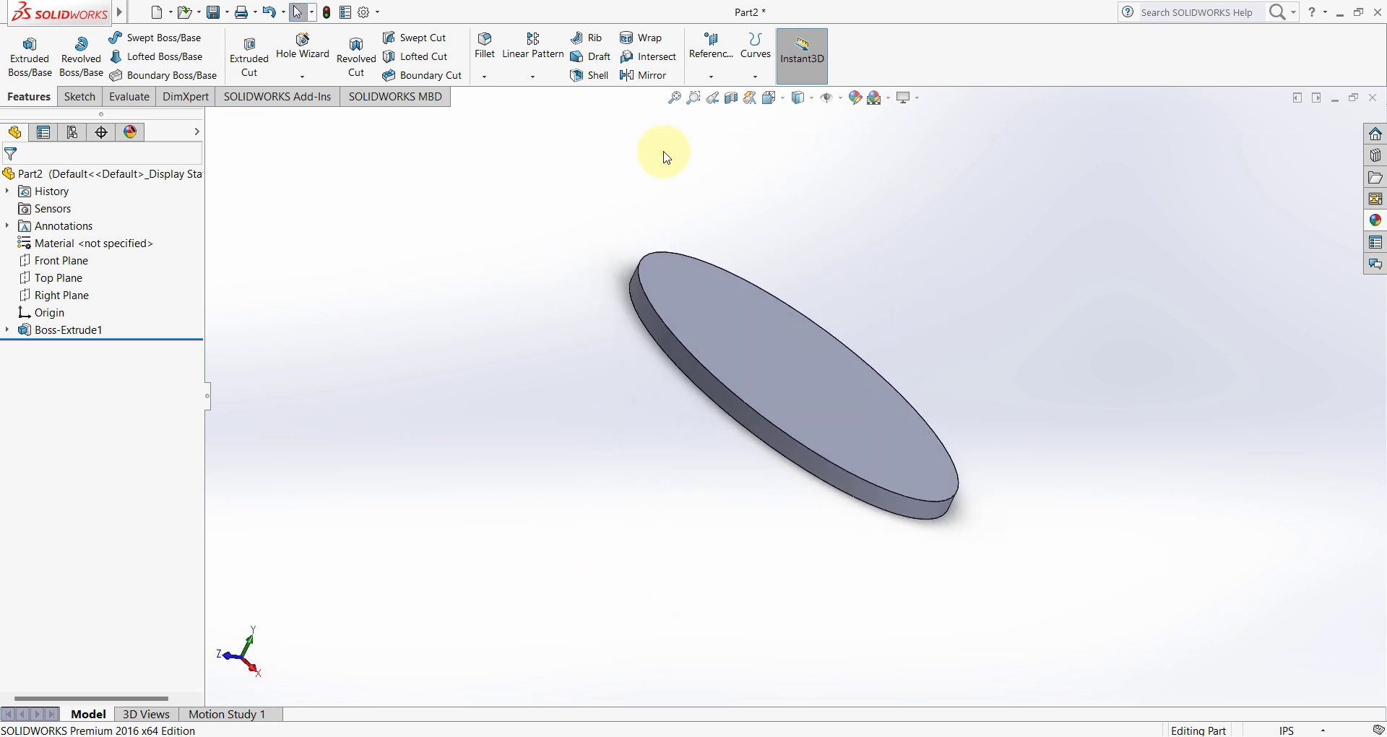
left_click(76, 281)
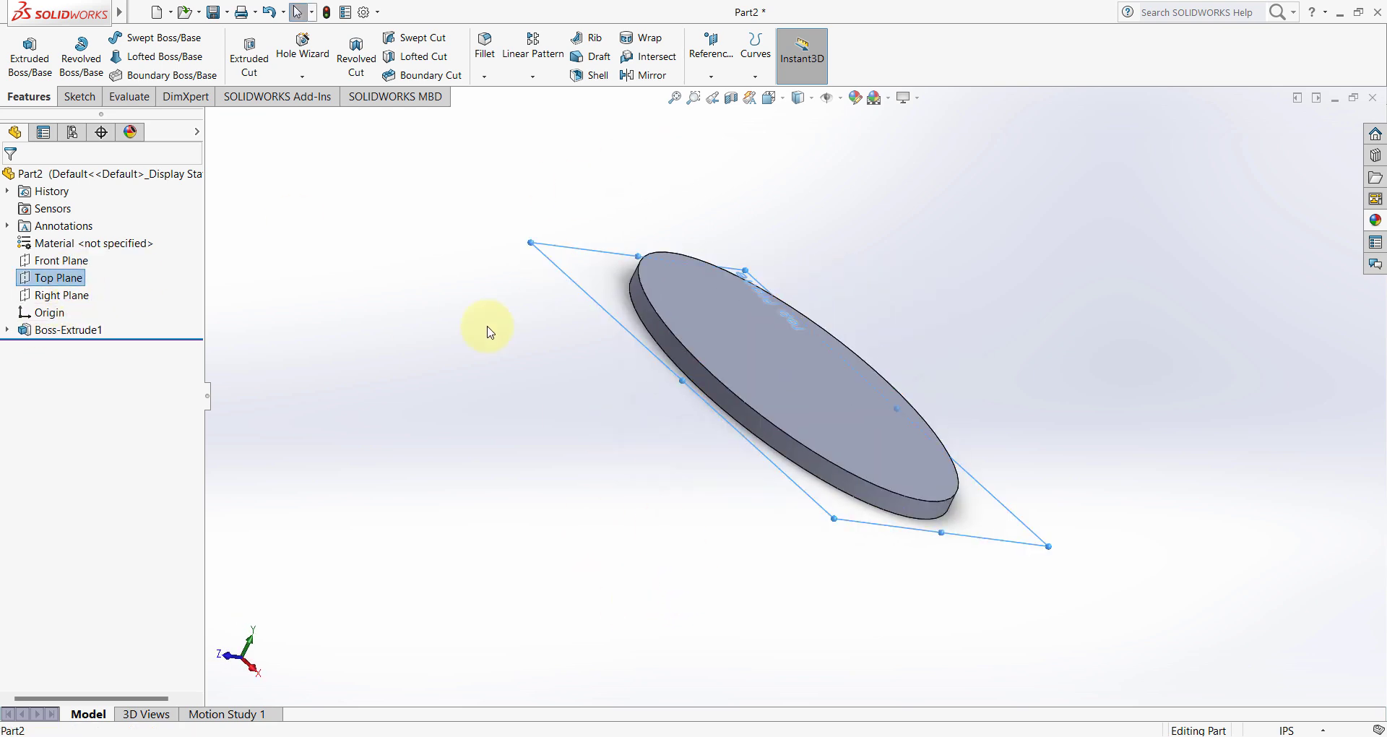
right_click(635, 289)
left_click(692, 279)
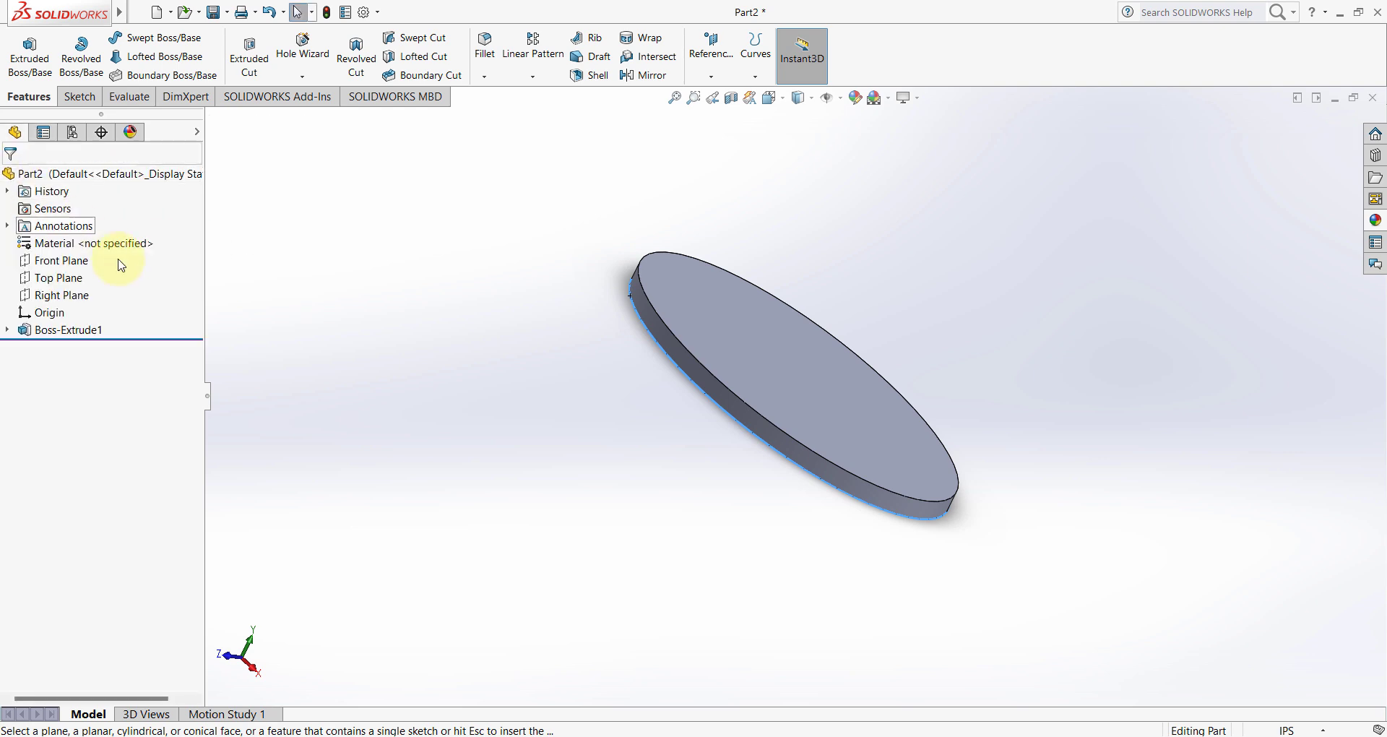
right_click(56, 330)
left_click(106, 311)
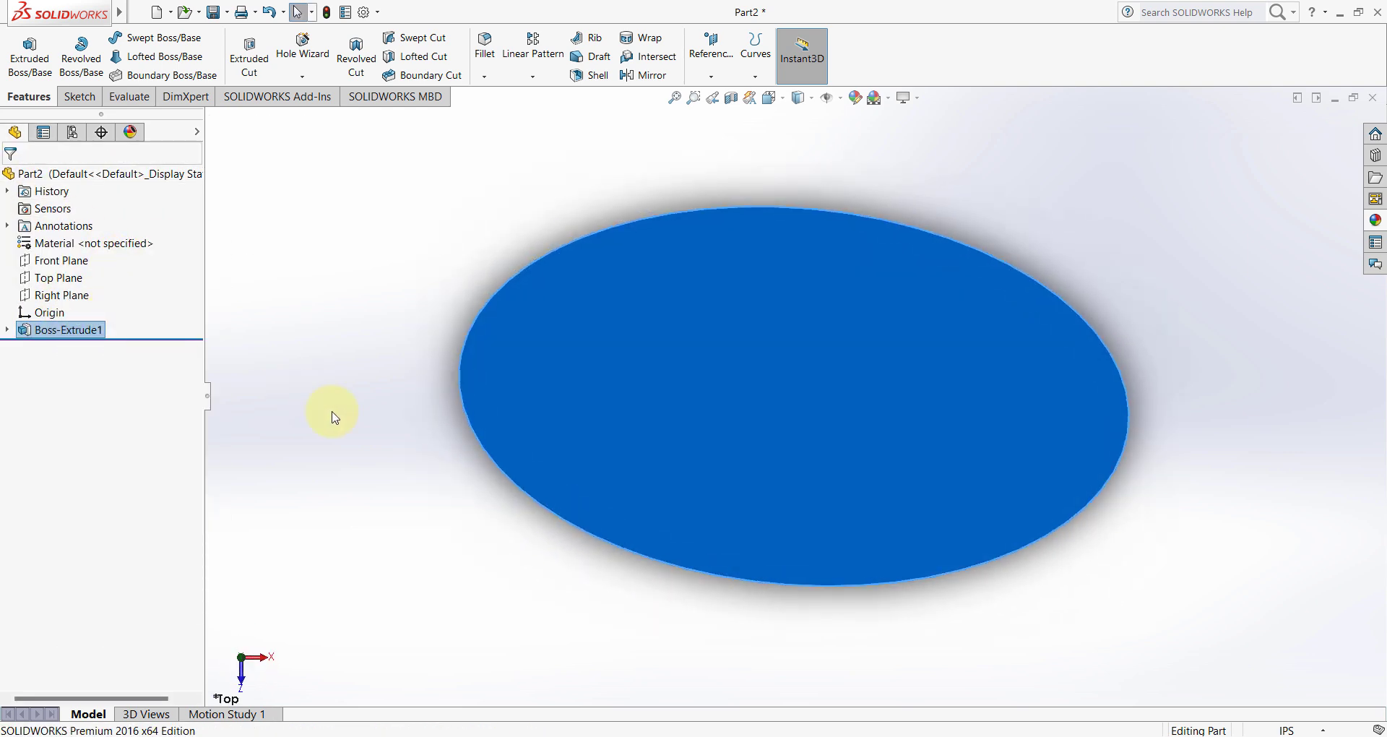
left_click(330, 409)
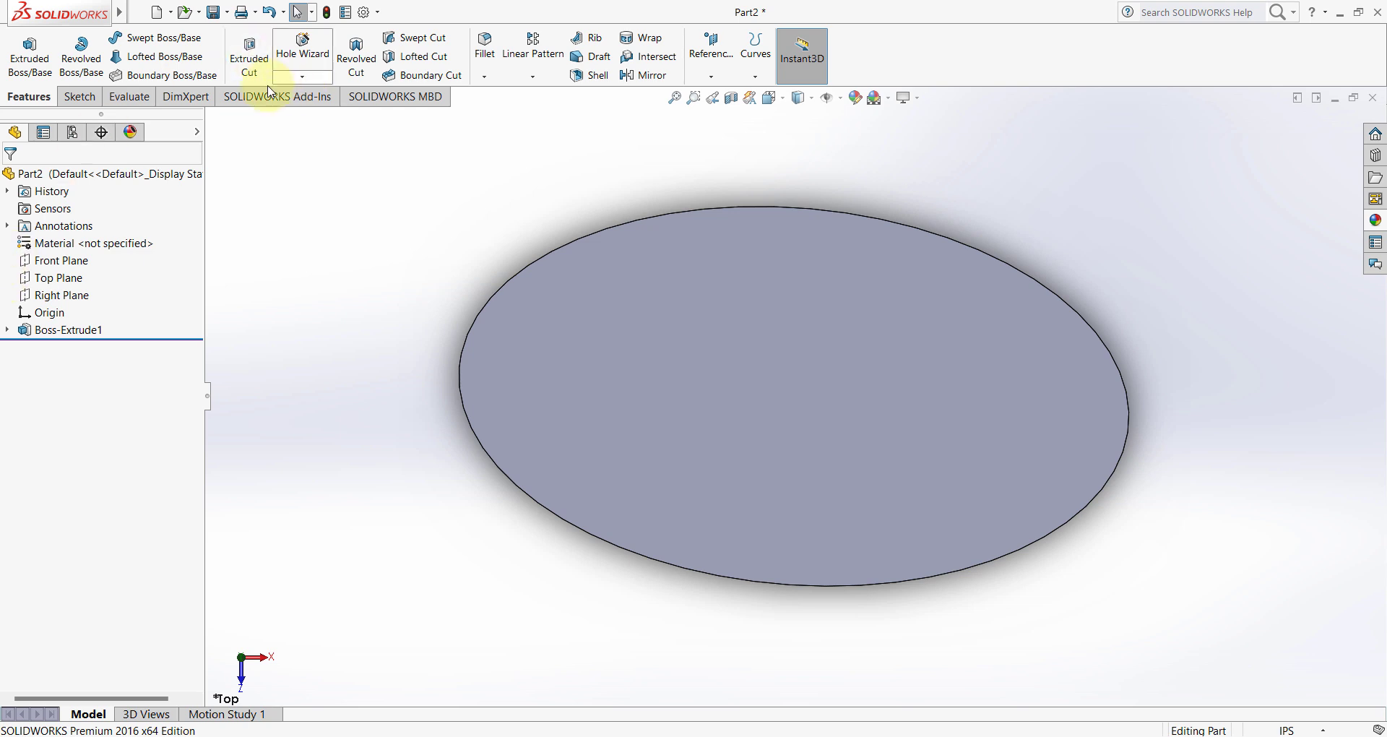
- Sketch a circle of about 0.31in radius near the left end of the top face
left_click(85, 97)
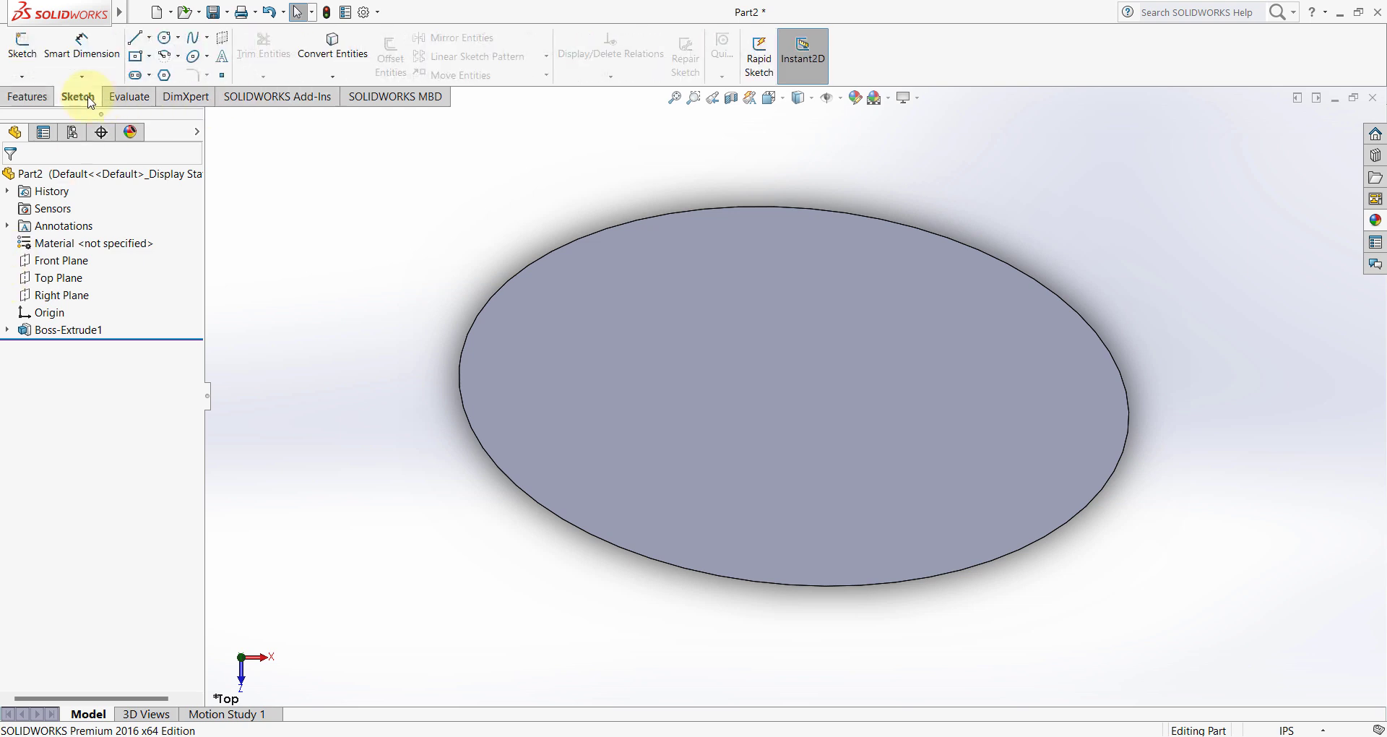
left_click(164, 41)
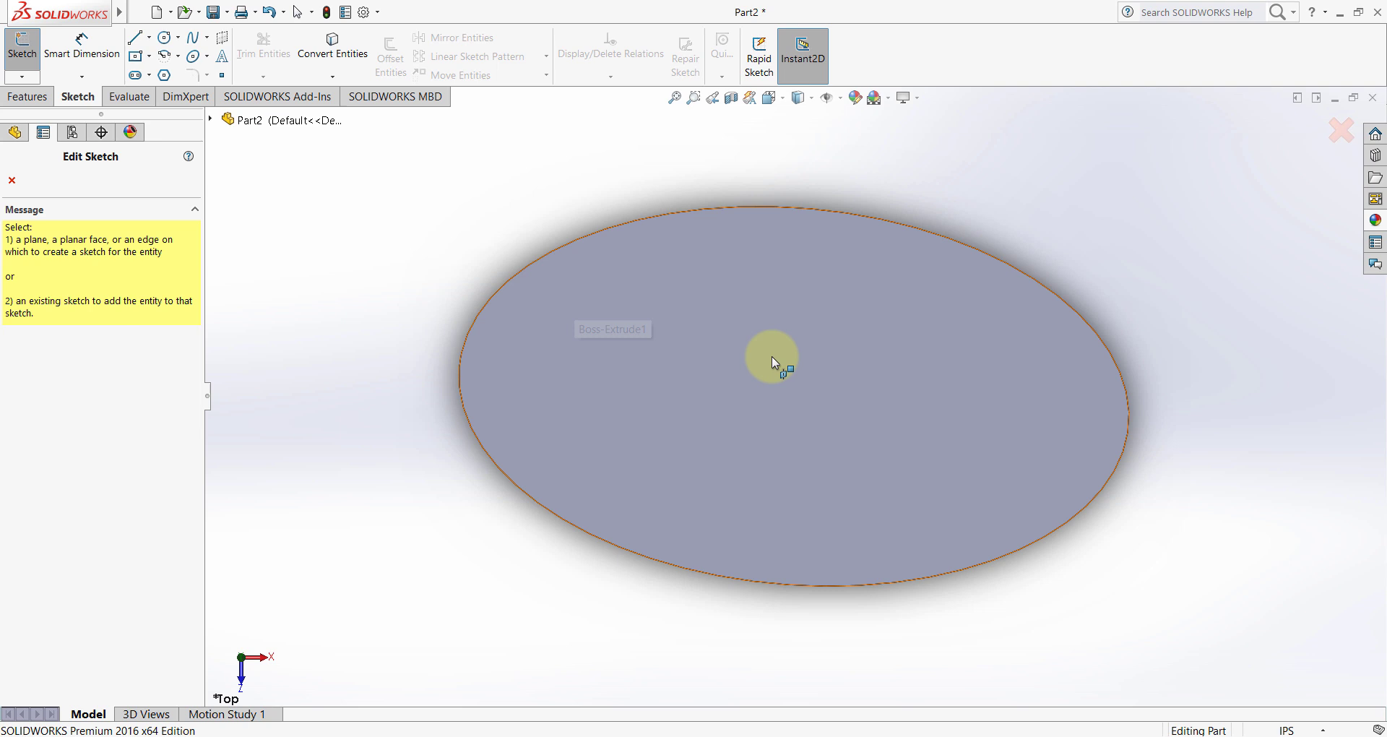
left_click(766, 387)
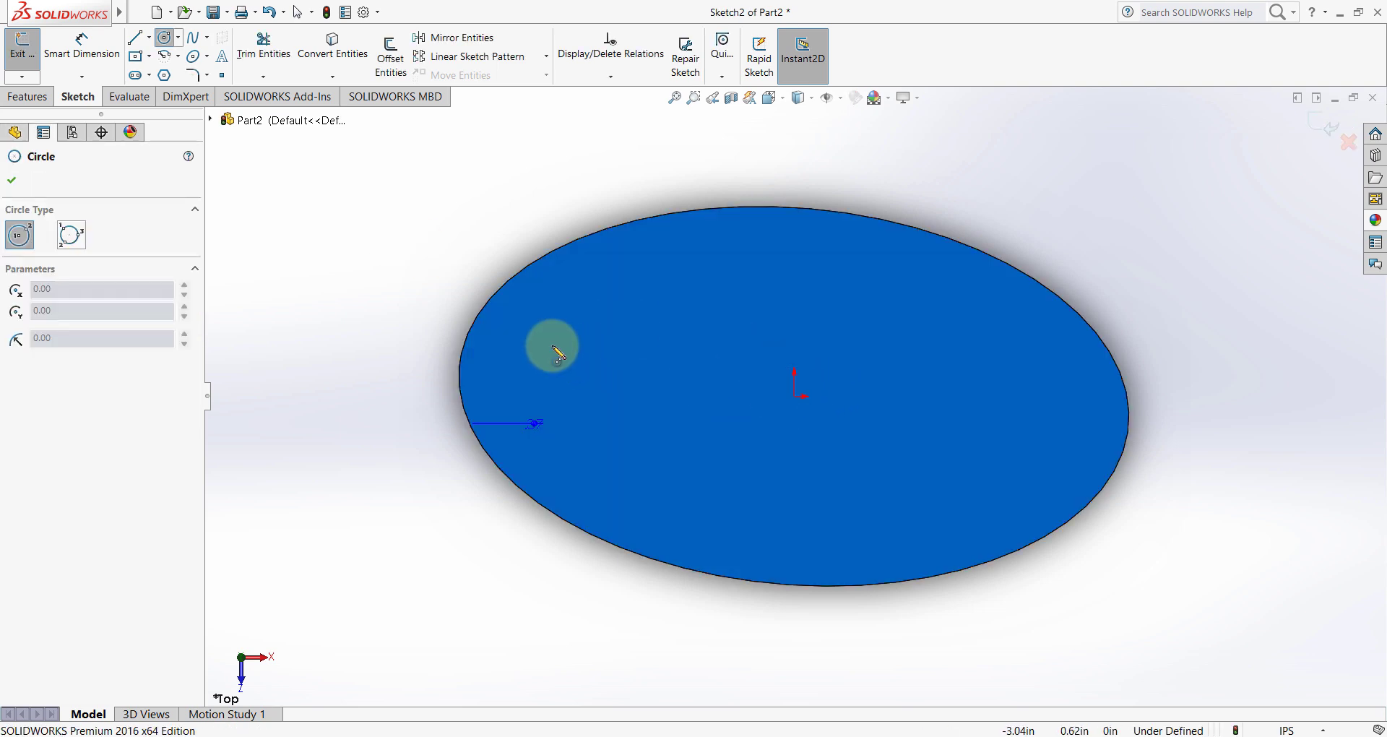
left_click_drag(554, 345, 530, 354)
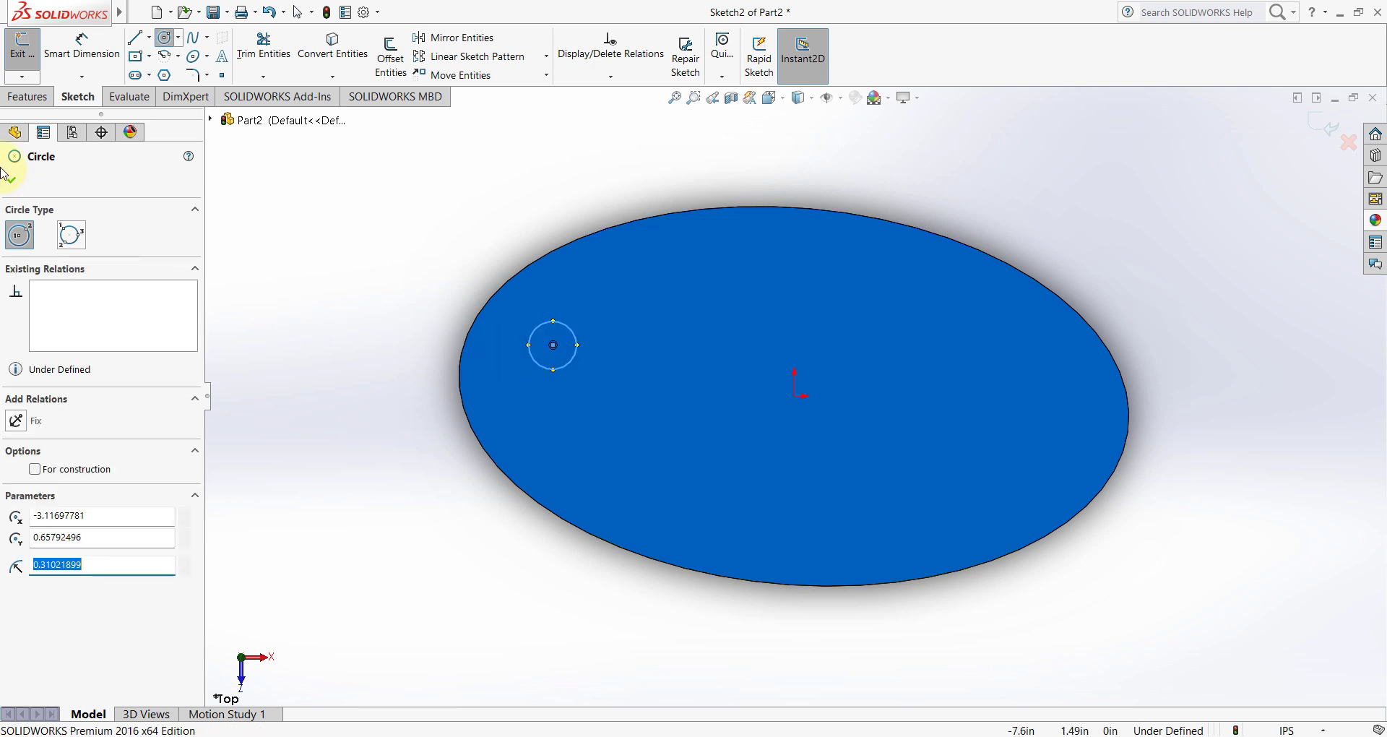
left_click(11, 187)
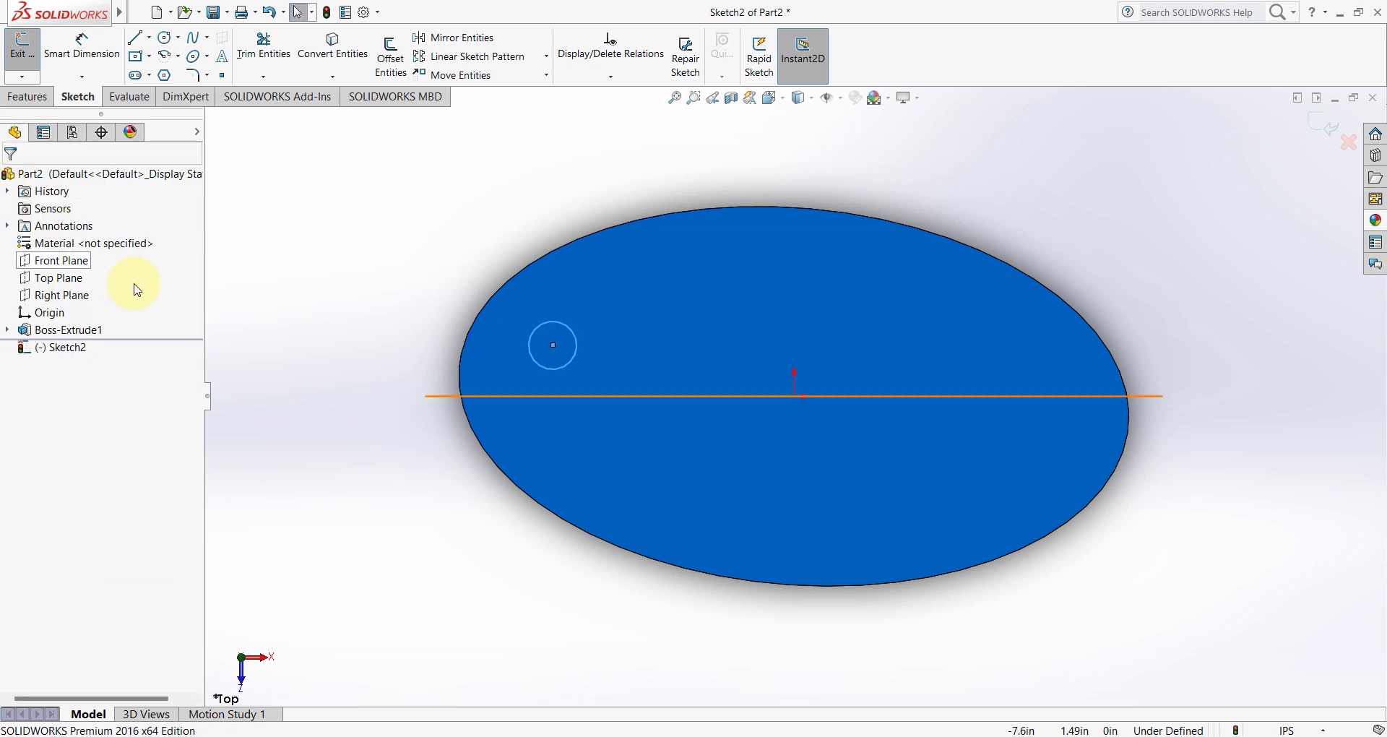
left_click(16, 100)
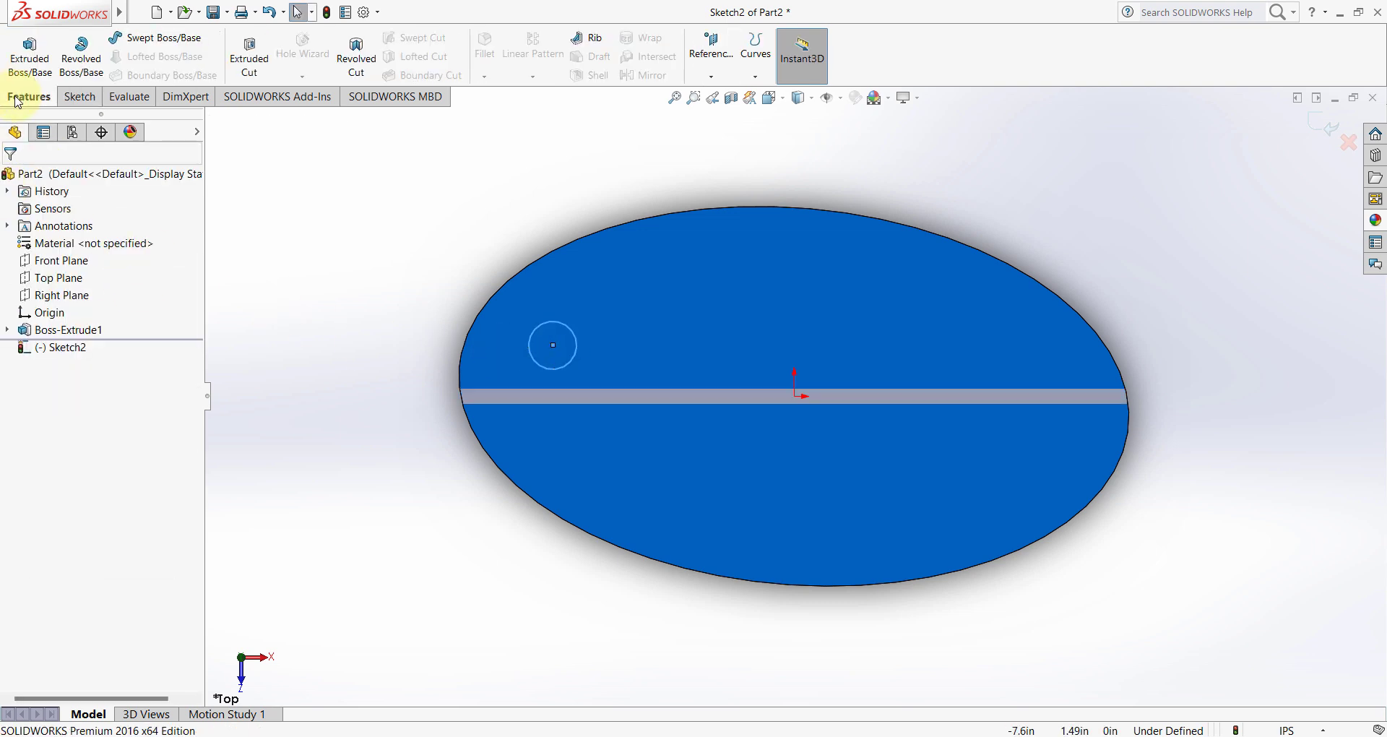
- Cut the circle 1.21in deep as a tapered hole with a 12° draft
left_click(250, 58)
mouse_move(363, 360)
middle_mouse_down()
mouse_move(390, 210)
mouse_move(357, 68)
middle_mouse_up()
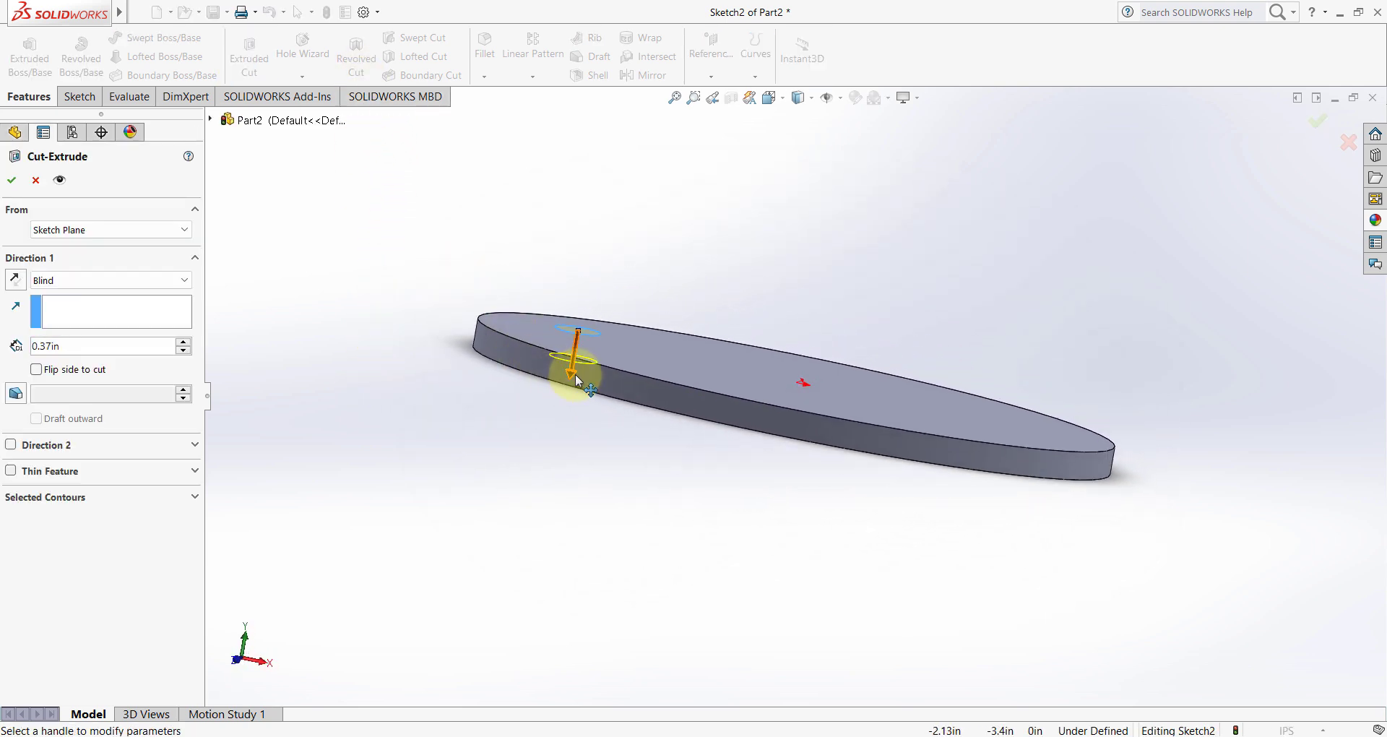
left_click_drag(573, 372, 448, 437)
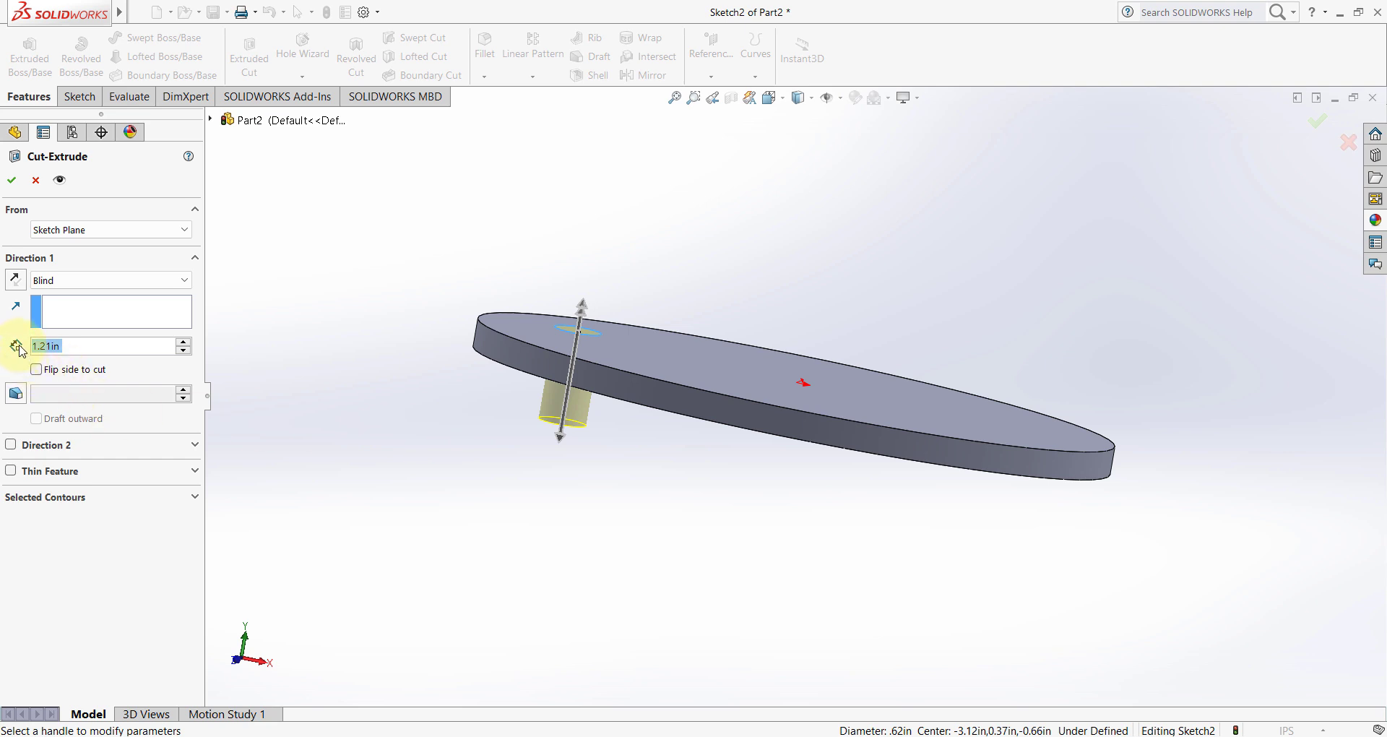
left_click(17, 395)
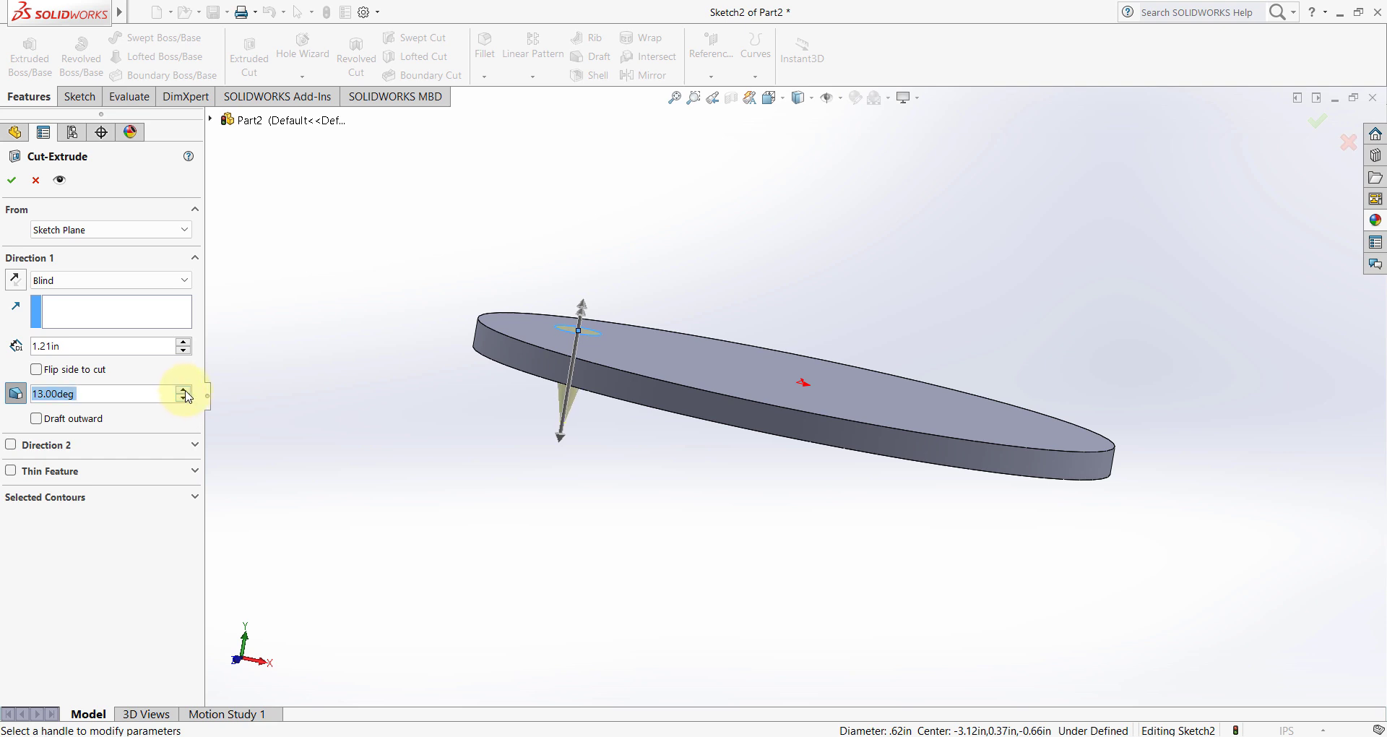
left_click(184, 399)
left_click(184, 399)
middle_click_drag(699, 513, 797, 492)
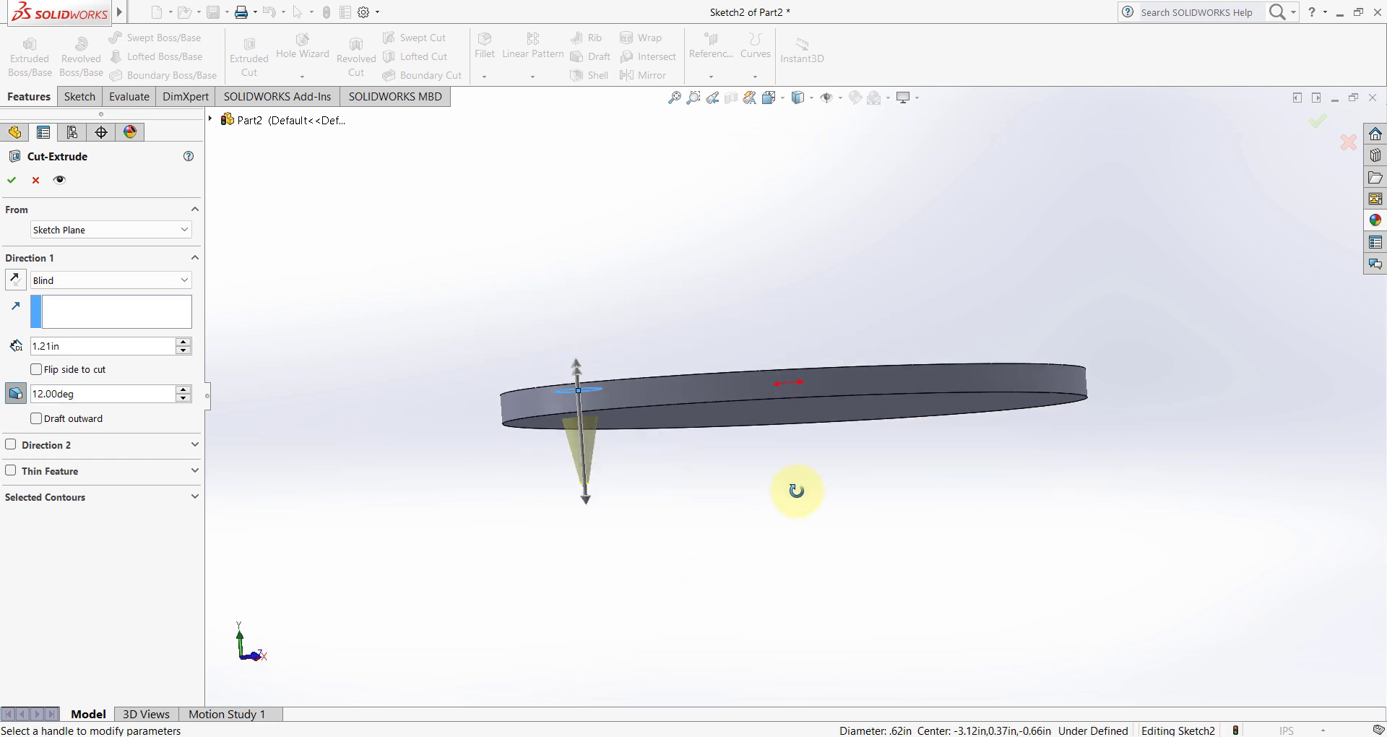
left_click(13, 182)
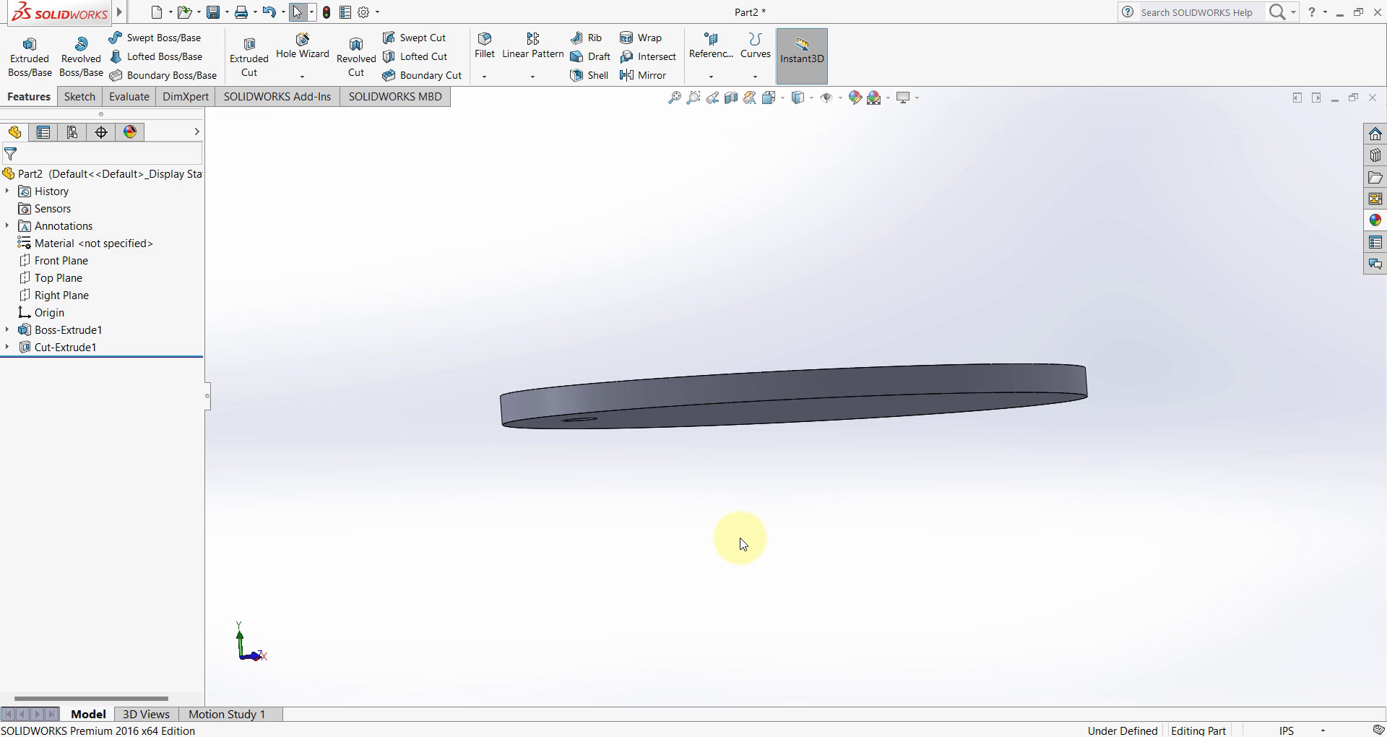
- Orbit to inspect the new hole, then view the top face straight-on
middle_click_drag(793, 456, 662, 452)
left_click(714, 337)
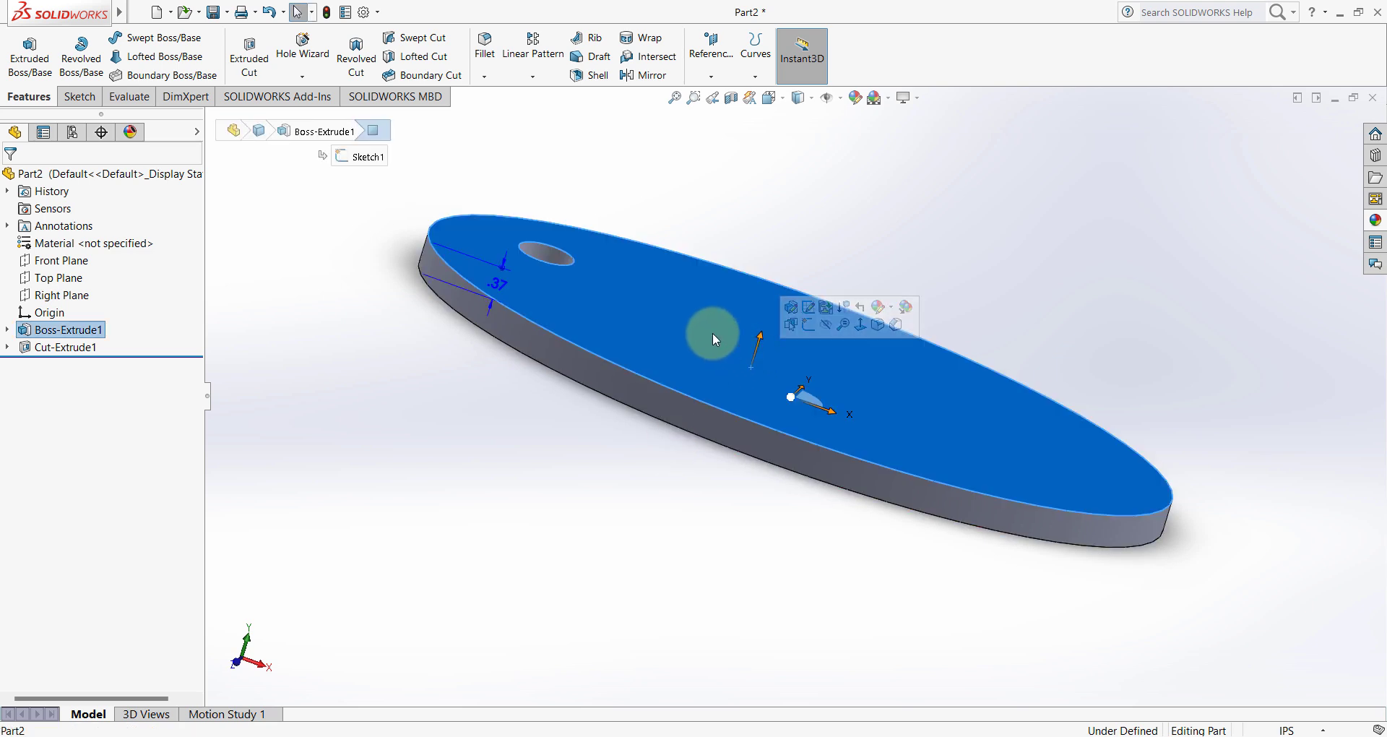
right_click(712, 333)
left_click(752, 294)
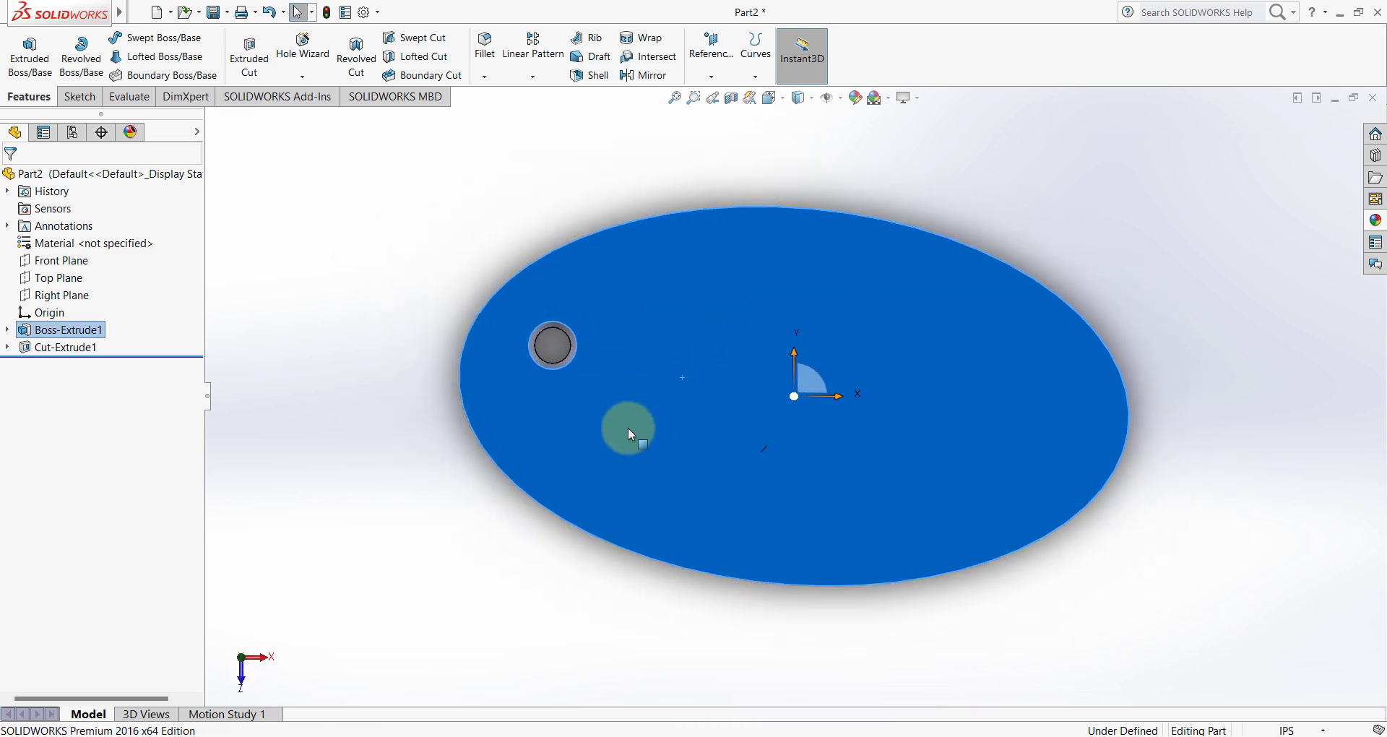
left_click(399, 455)
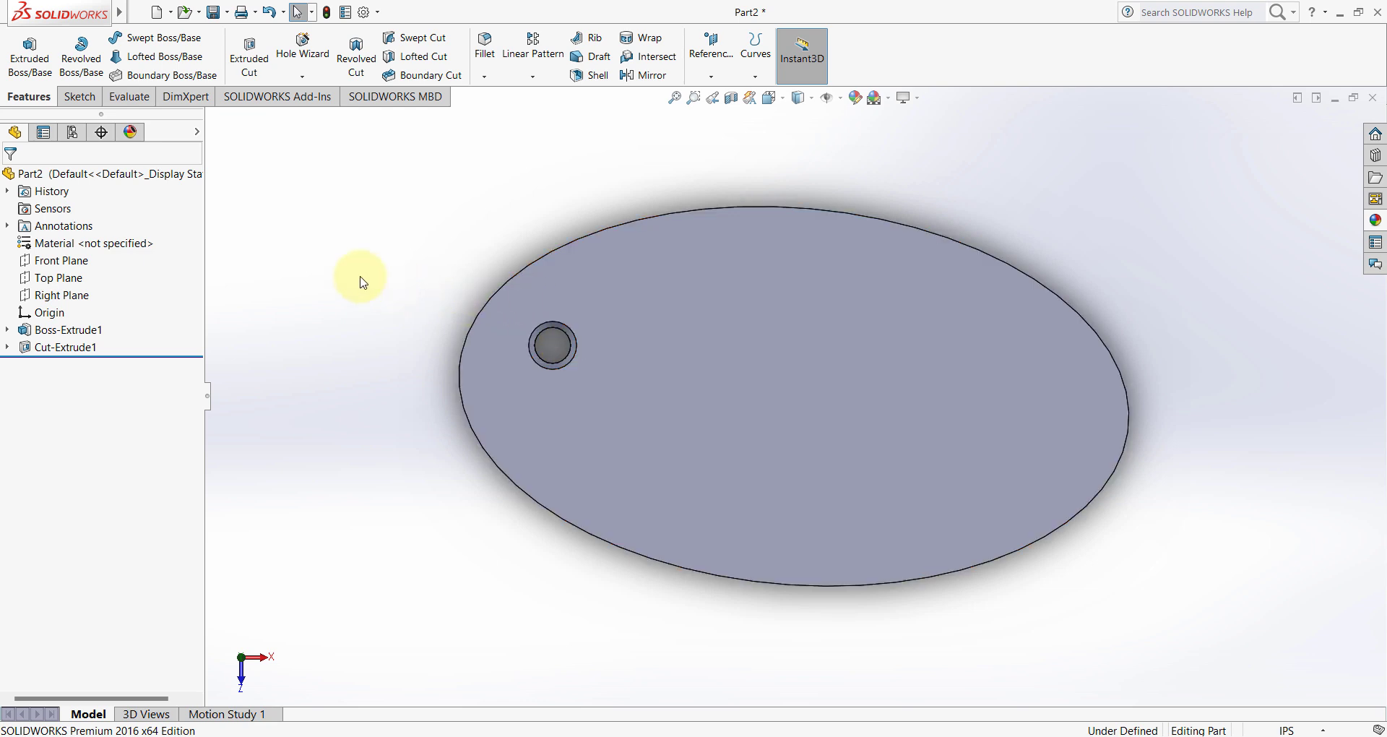
- Place five sketch points spread across the plate's top face in Sketch3, then exit the sketch
left_click(72, 101)
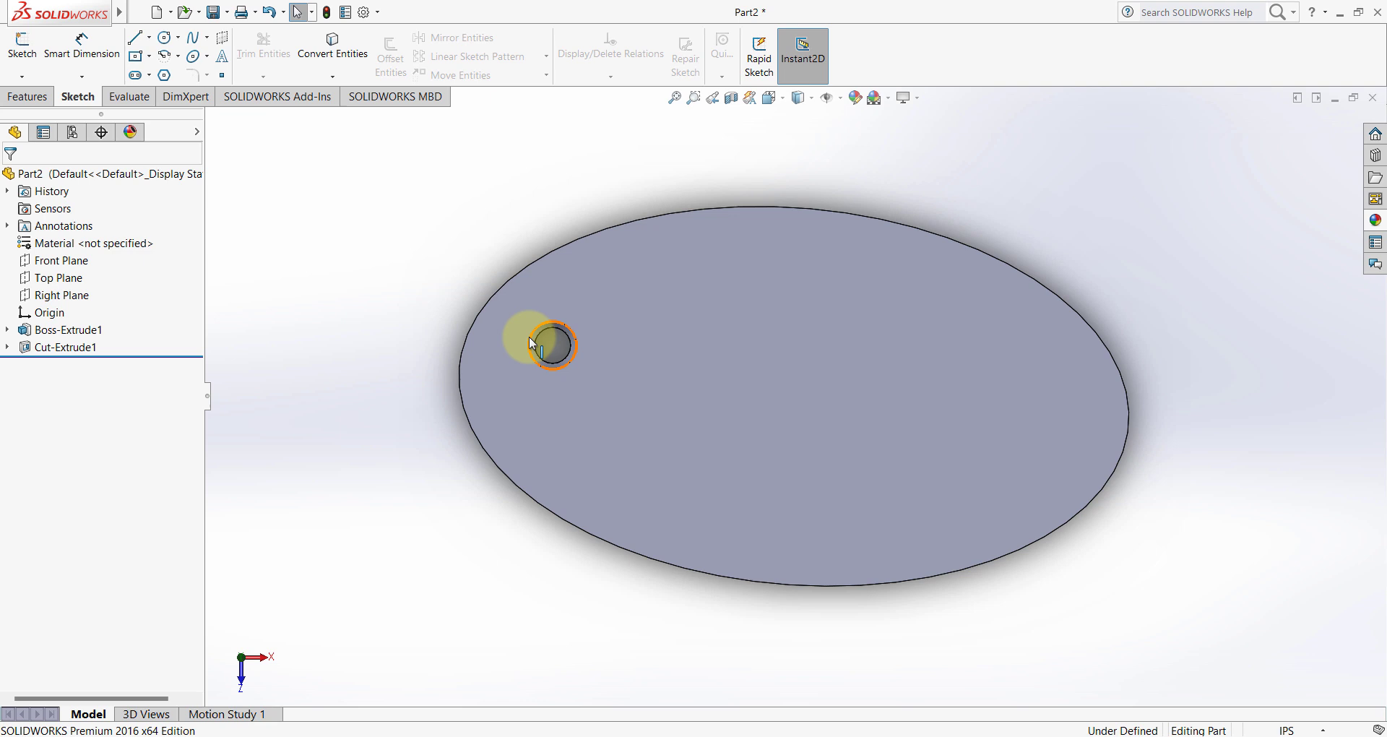
left_click(222, 75)
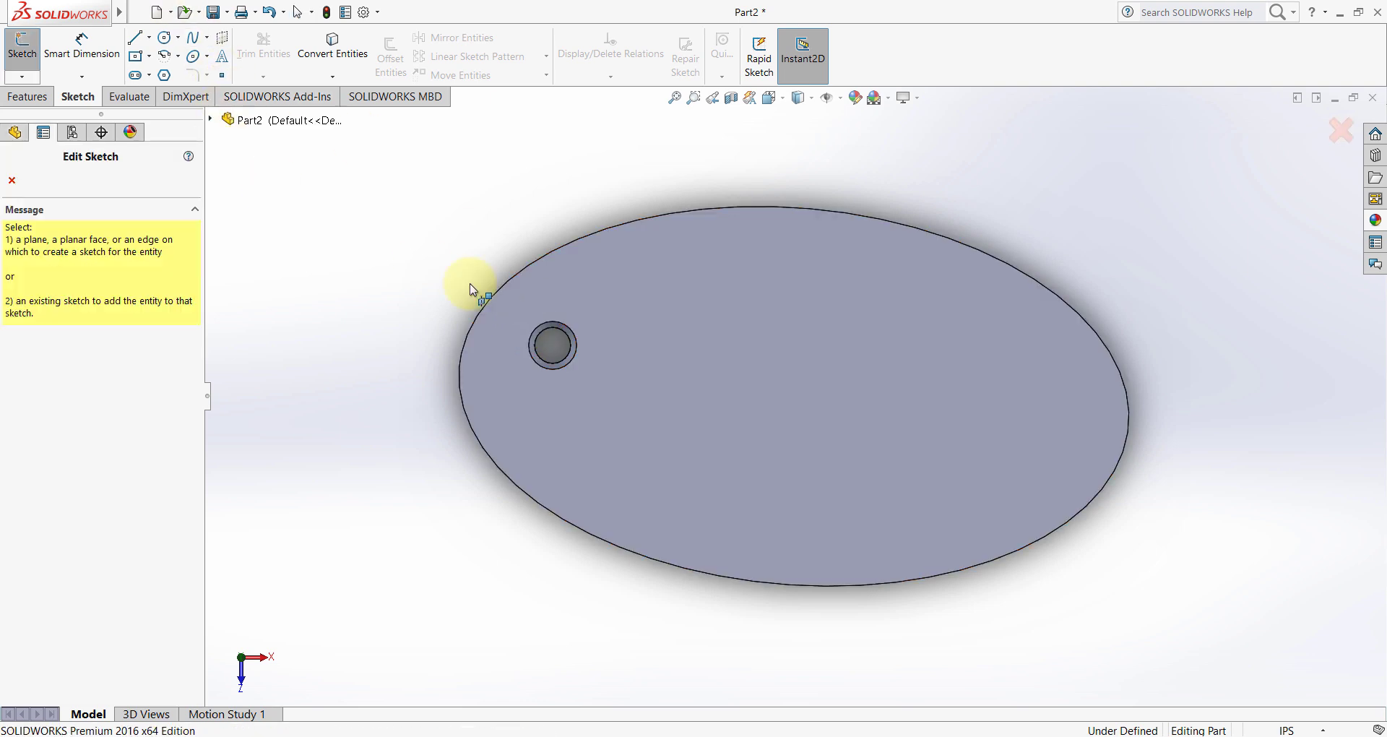
left_click(713, 276)
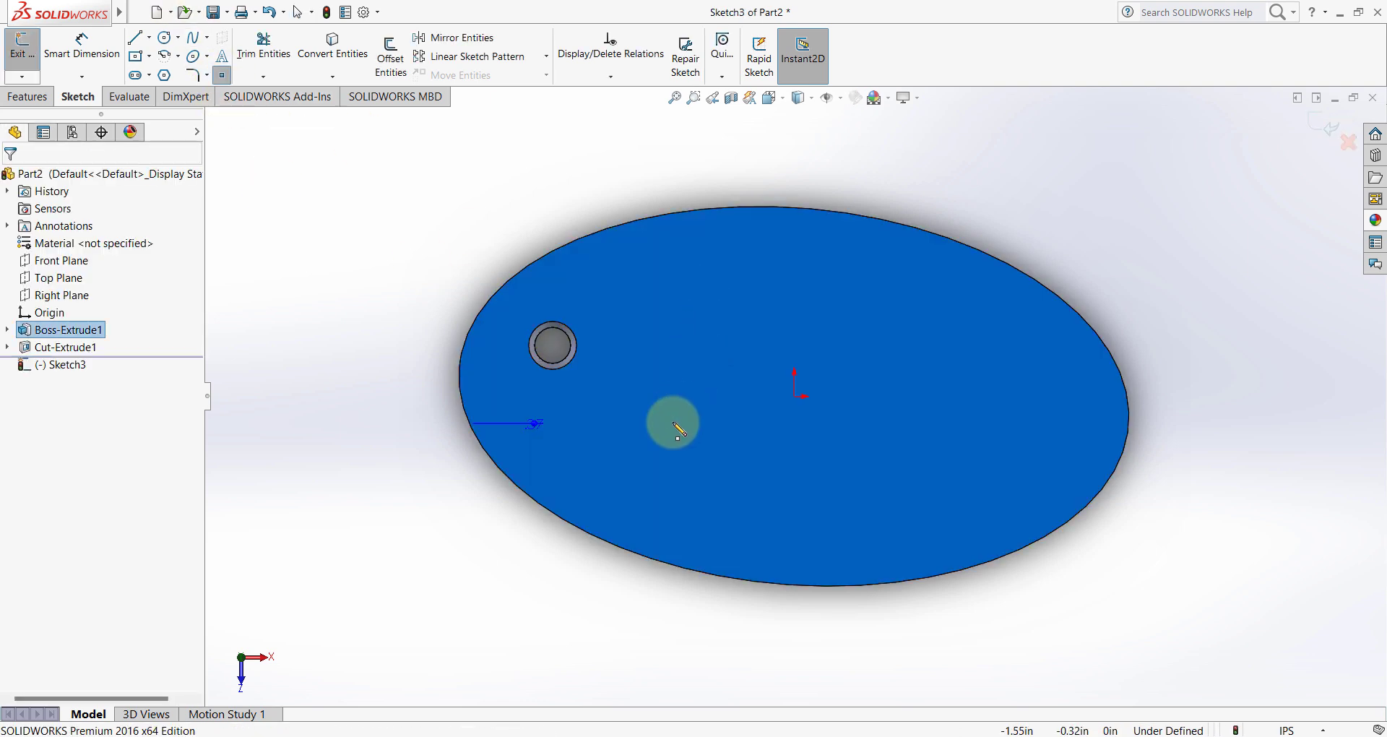
left_click(707, 273)
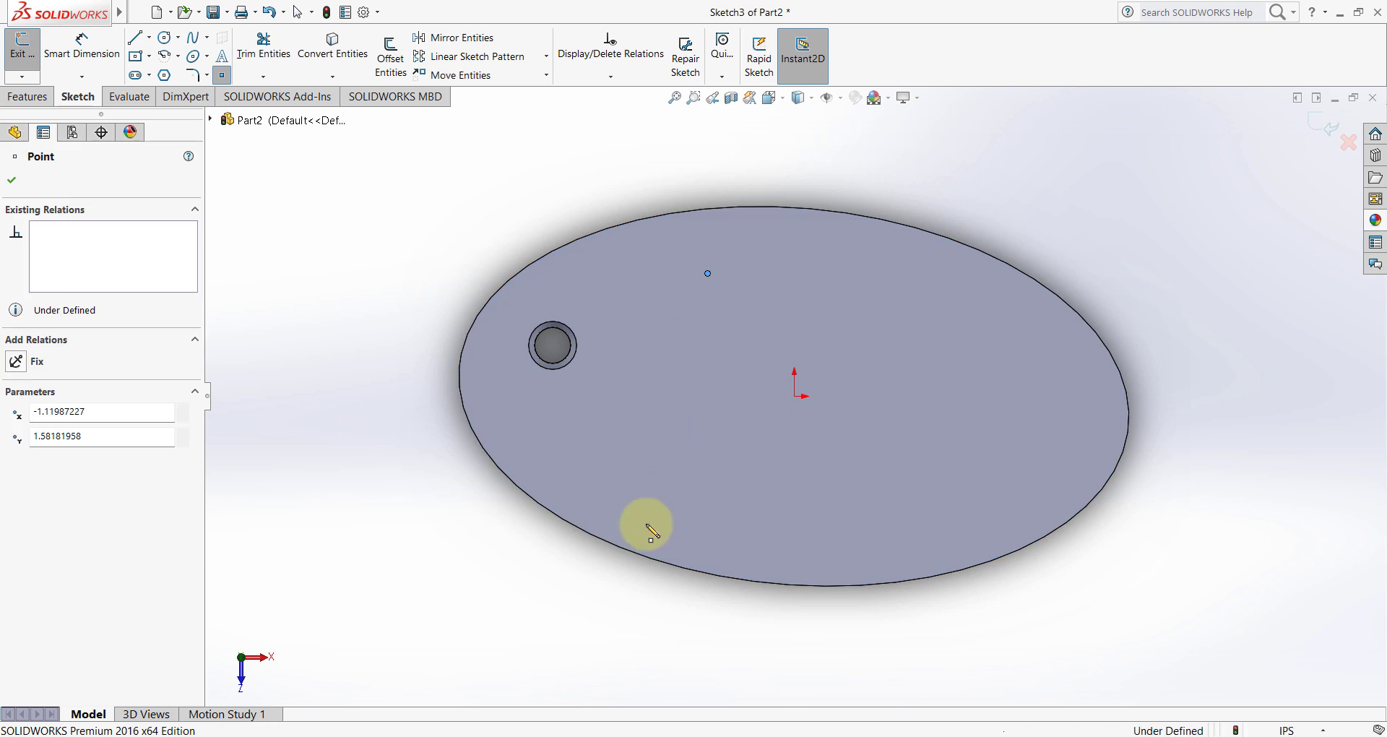
left_click(669, 442)
left_click(967, 344)
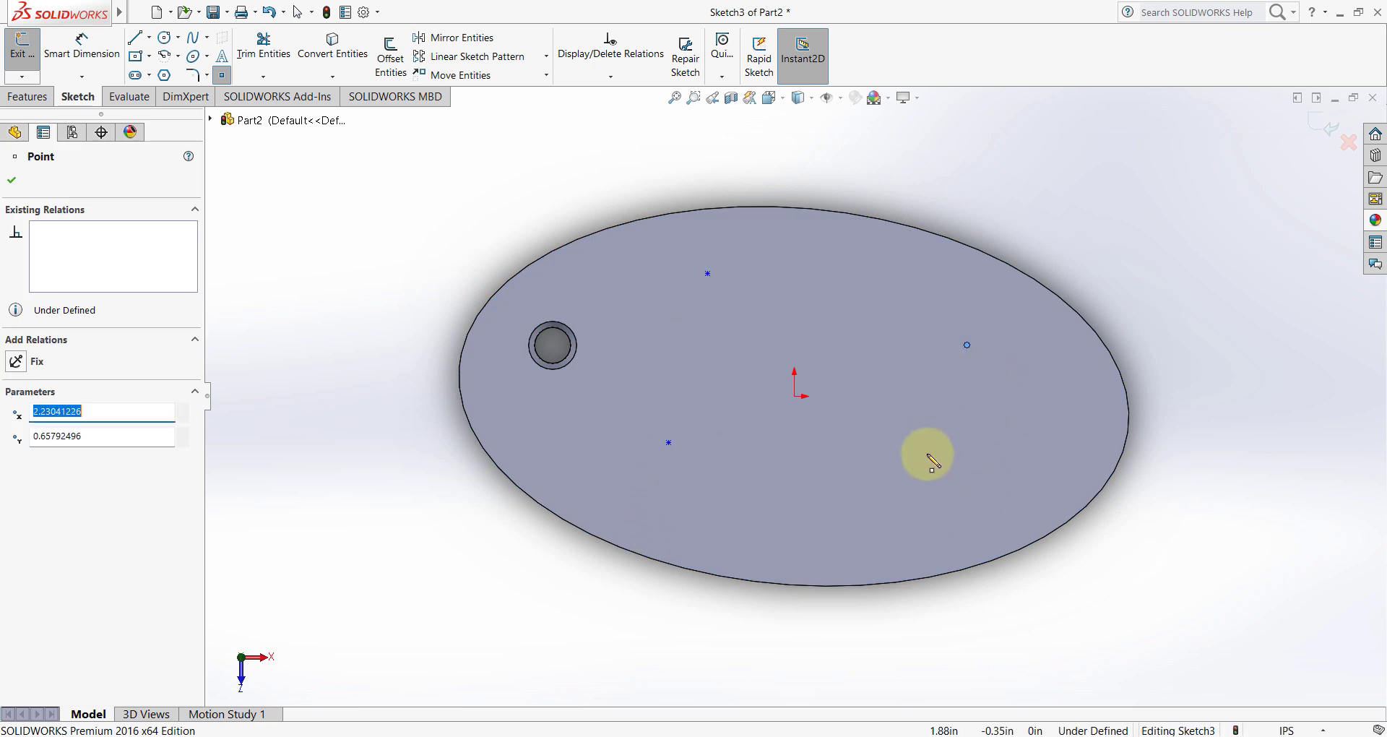
left_click(852, 471)
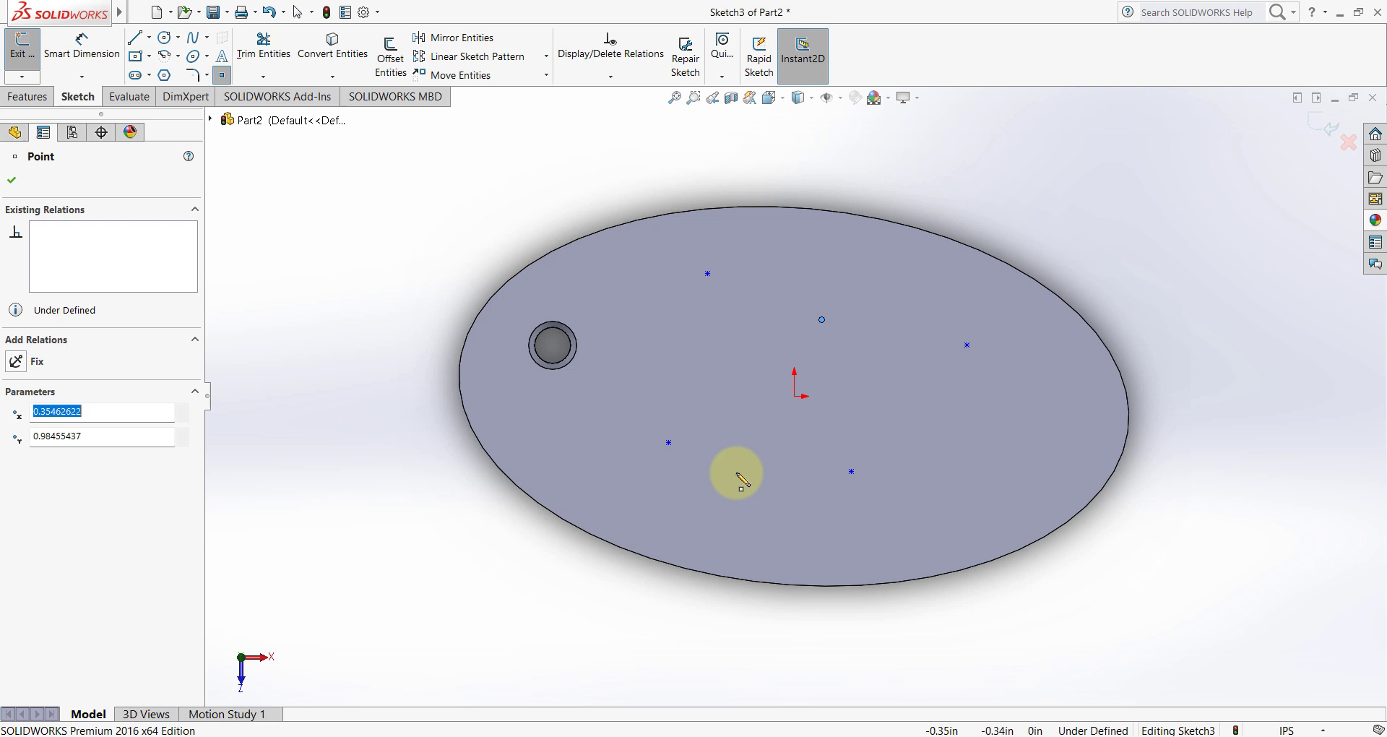
left_click(13, 182)
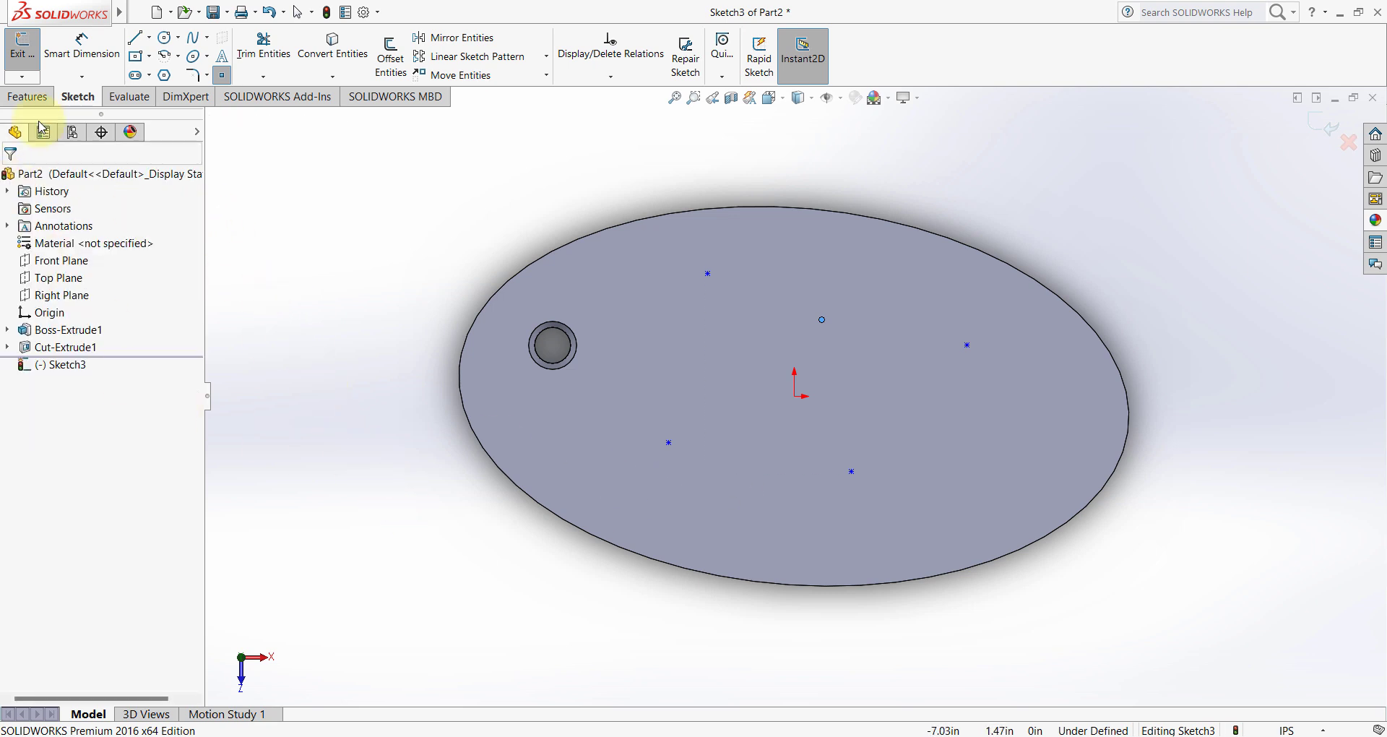
left_click(23, 54)
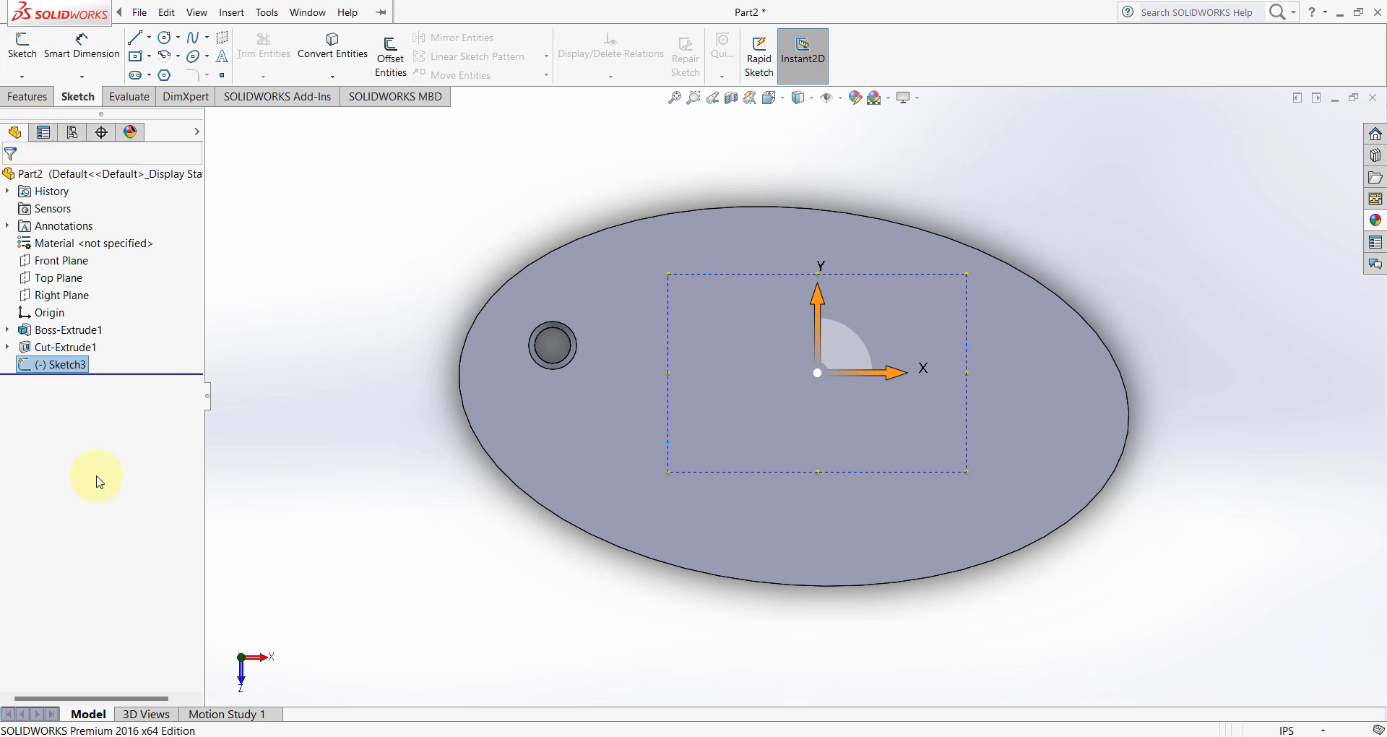
- Select Sketch3 and launch Sketch Driven Pattern from the Linear Pattern dropdown
left_click(248, 451)
left_click(65, 366)
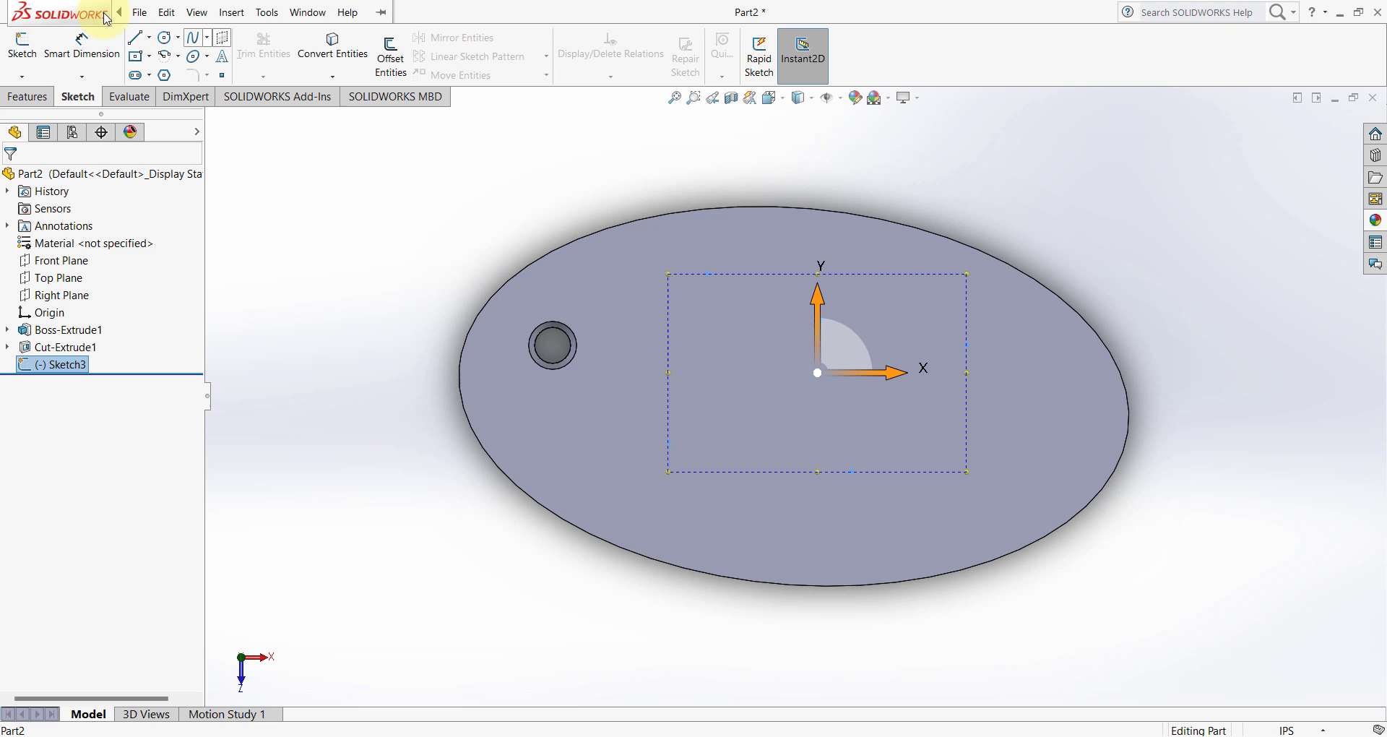
left_click(139, 12)
left_click(41, 101)
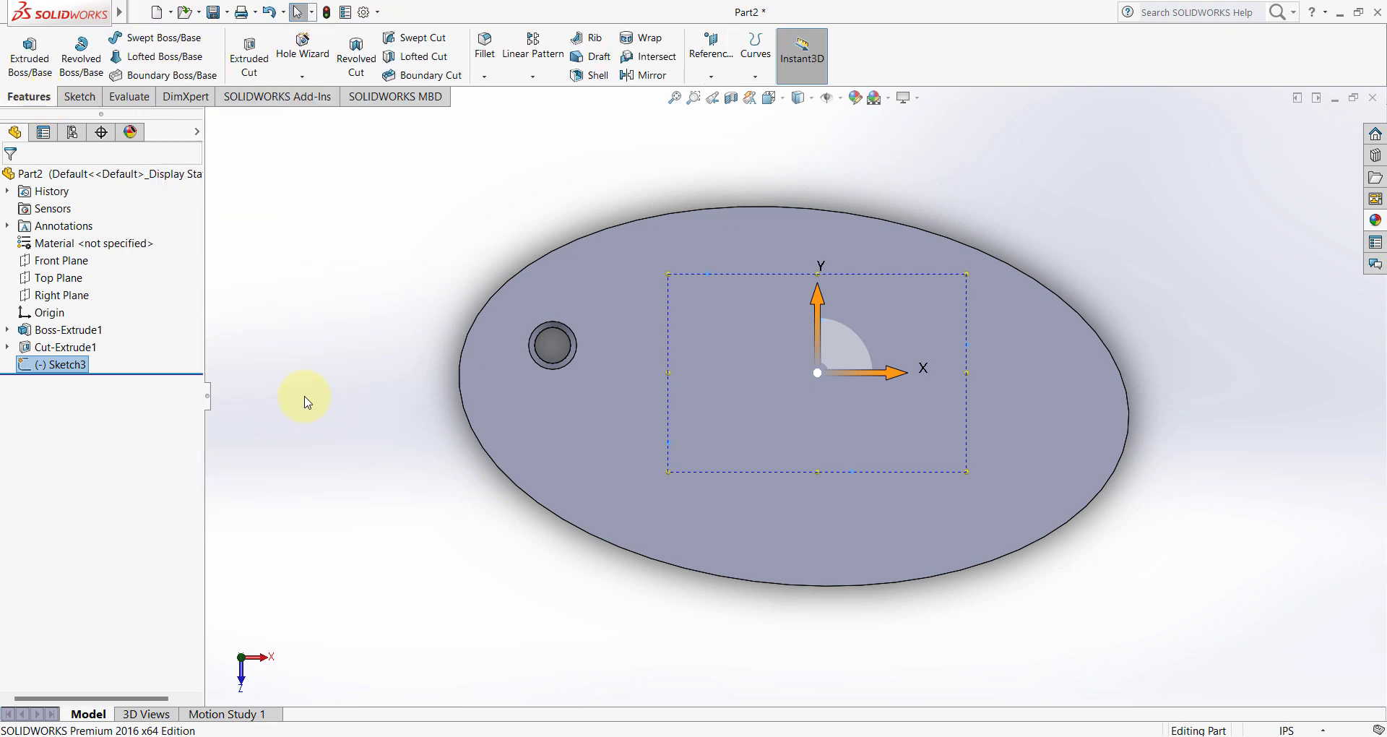
left_click(533, 77)
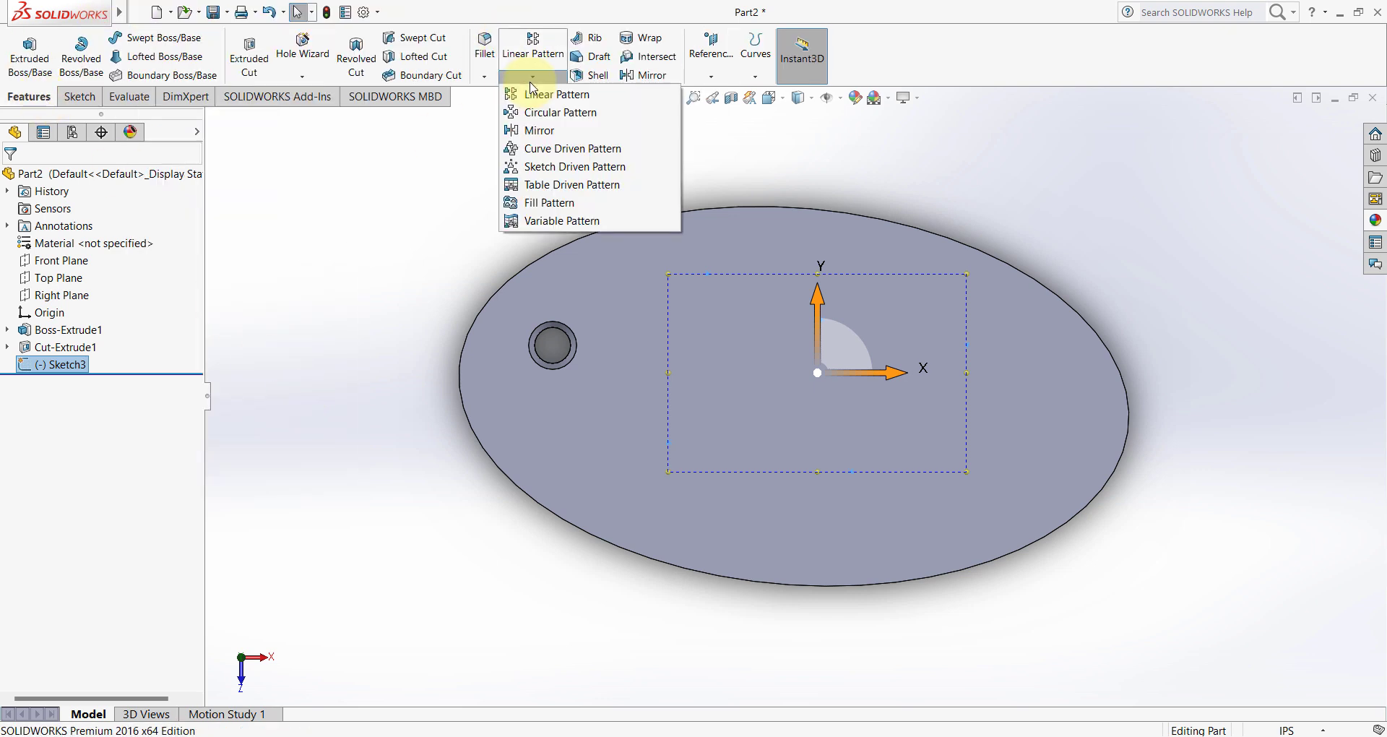
left_click(554, 172)
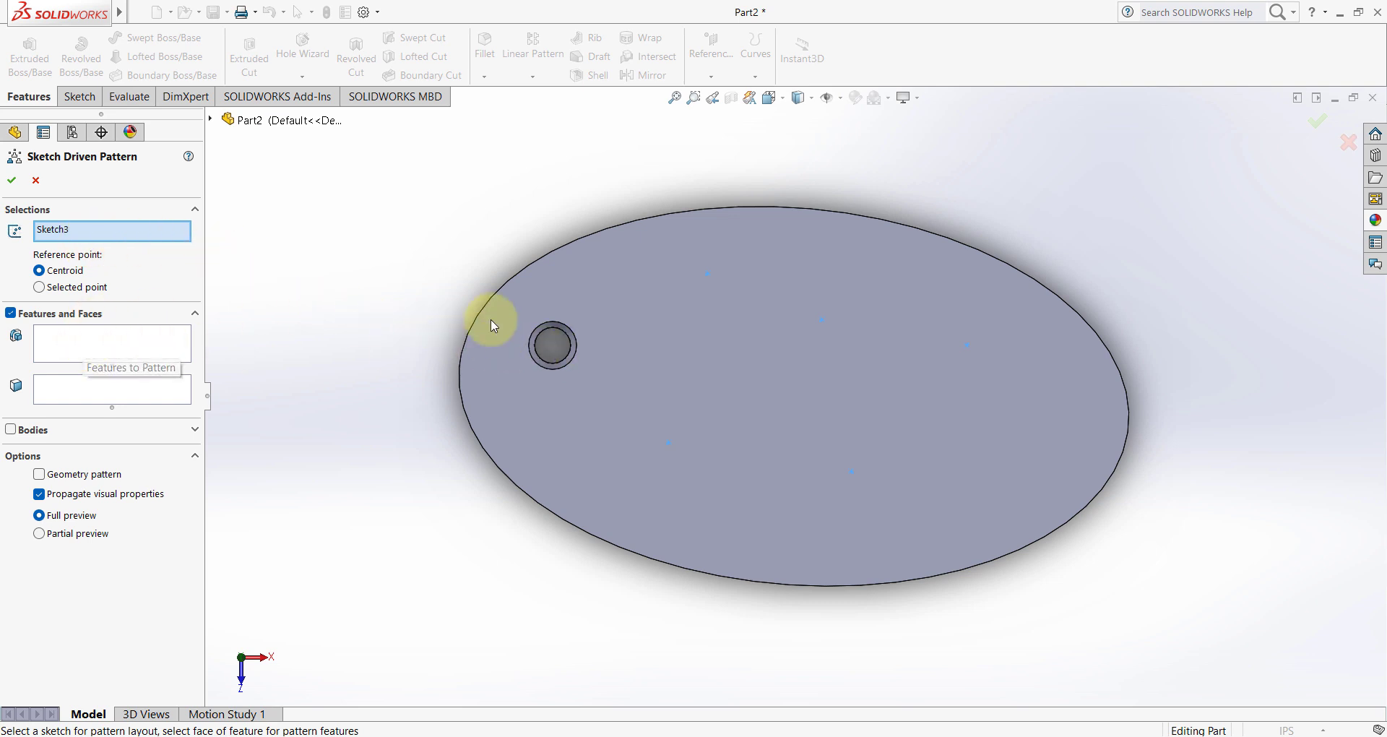
- Pattern only Cut-Extrude1, not Boss-Extrude1, across the five Sketch3 points, giving six tapered holes
left_click(212, 120)
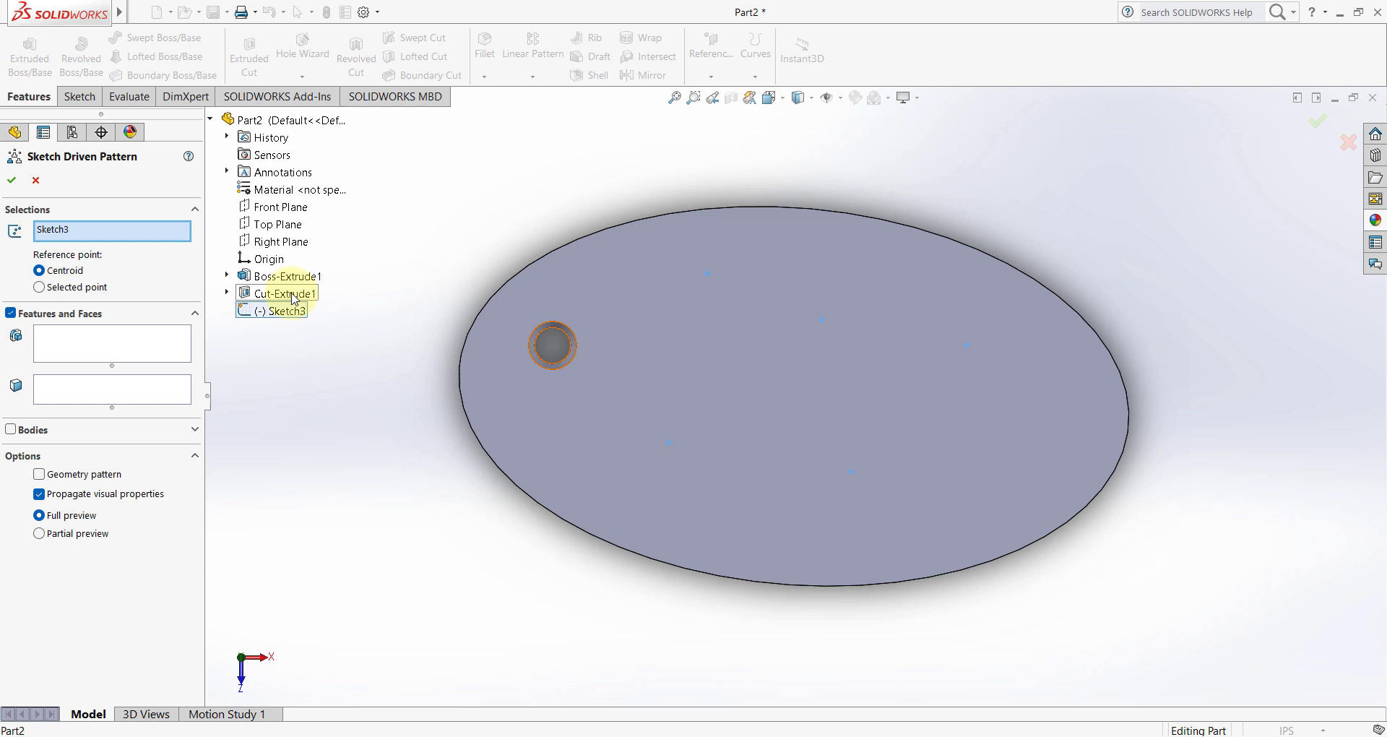
left_click(108, 345)
left_click(281, 297)
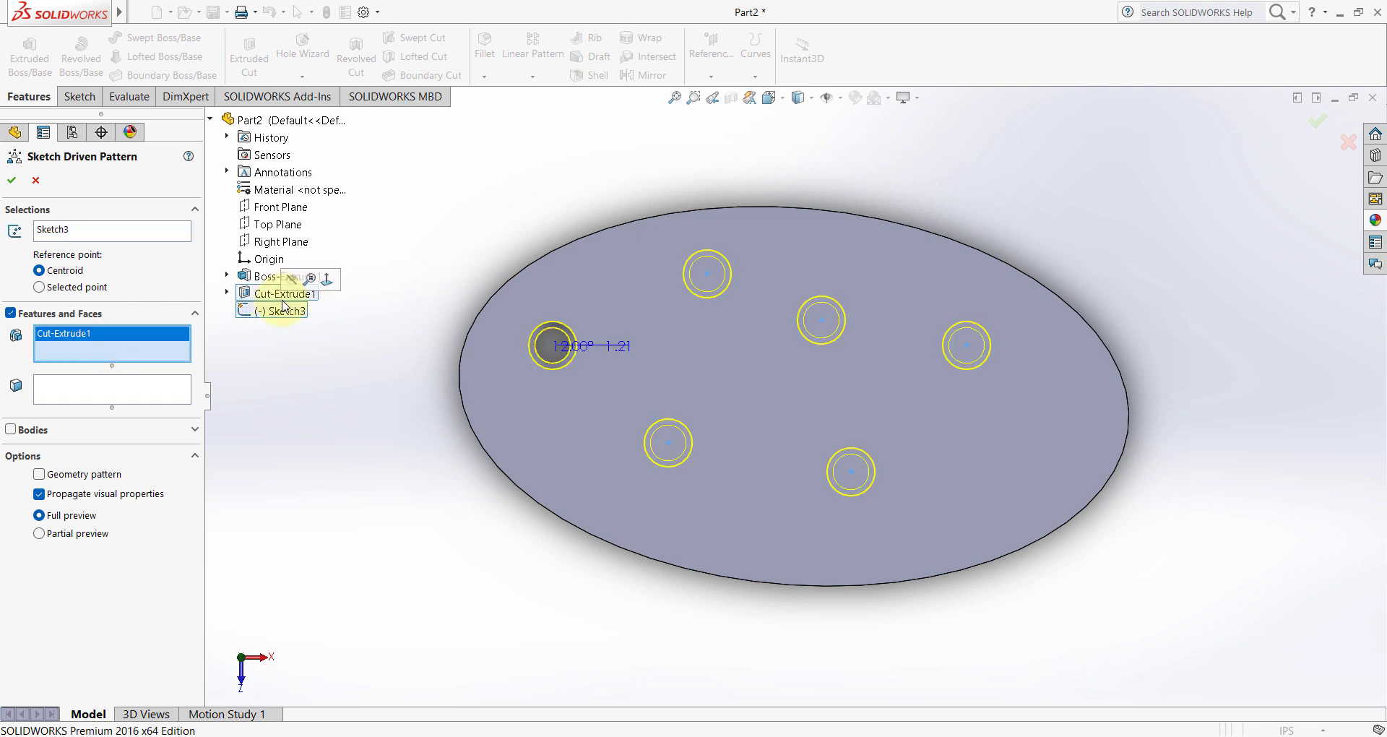
middle_click_drag(390, 452, 384, 217)
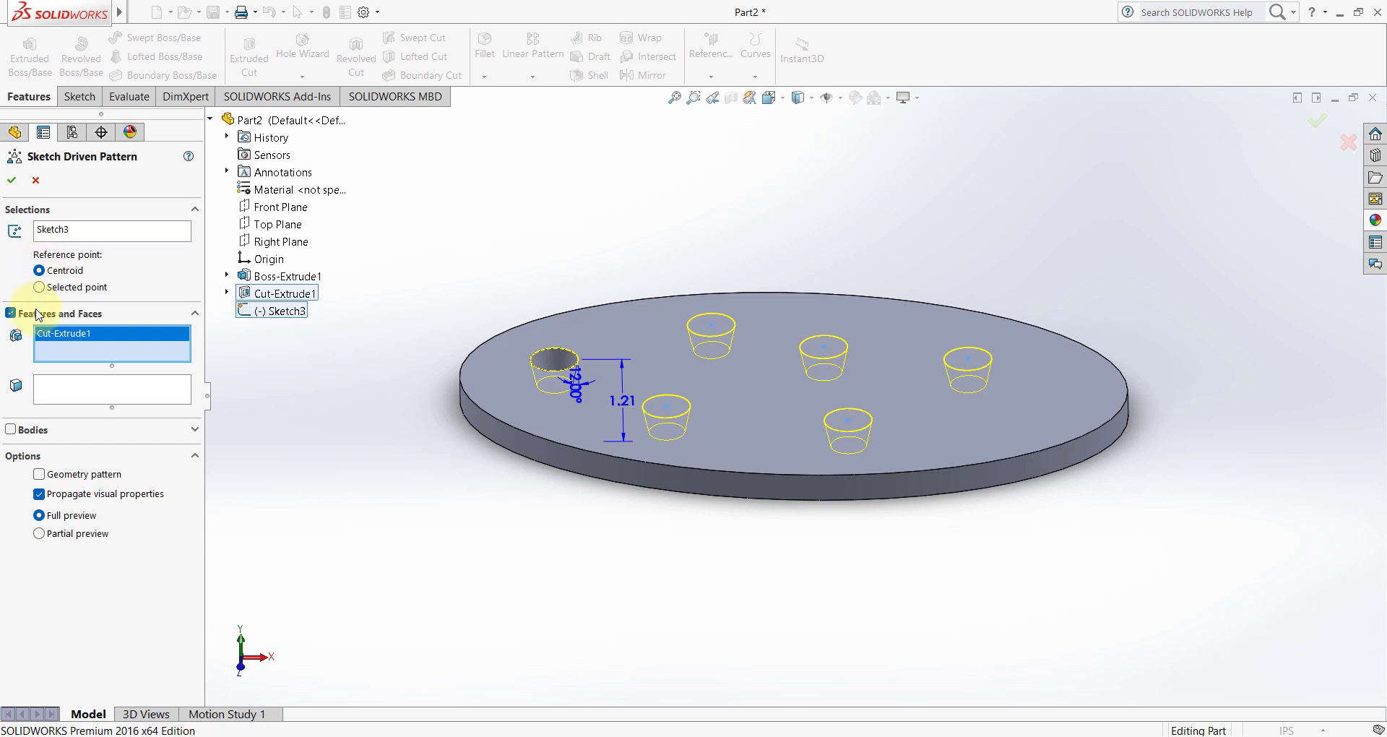
middle_click_drag(399, 455, 390, 534)
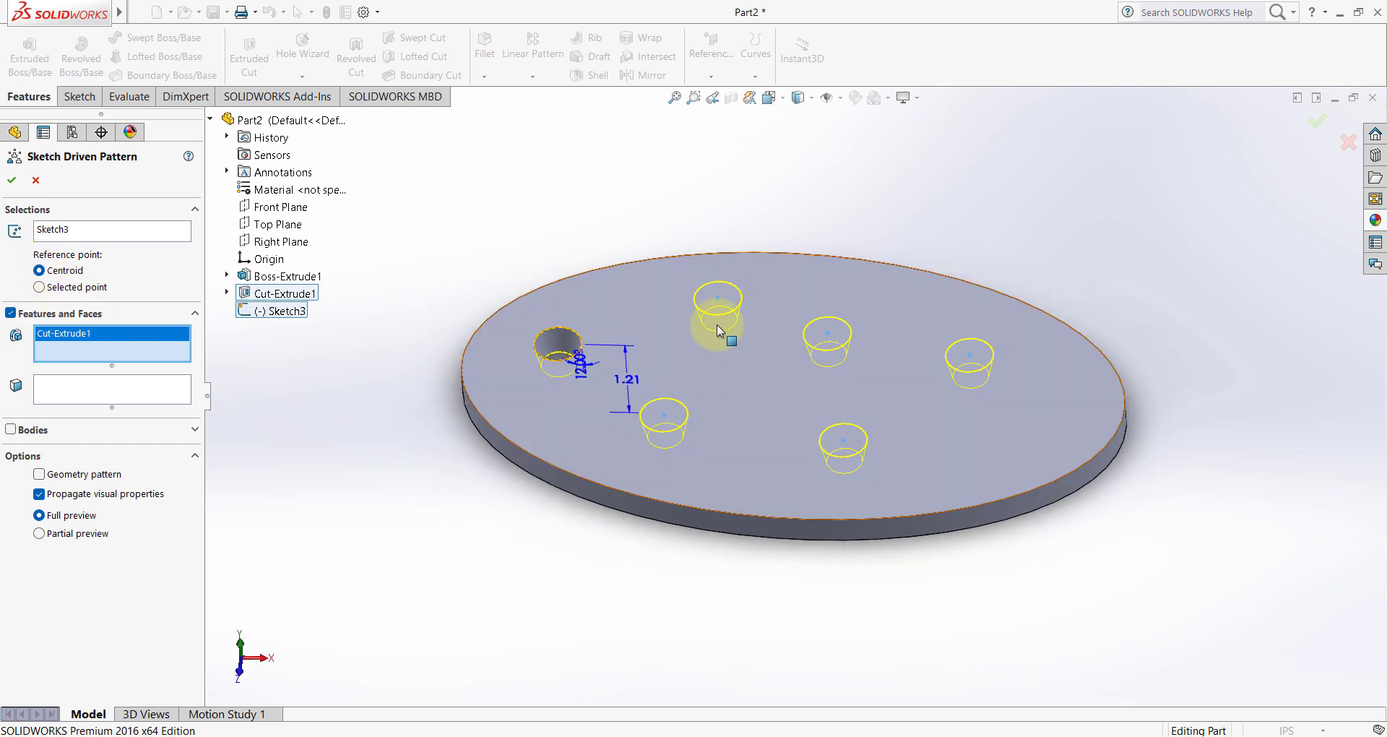
left_click(716, 297)
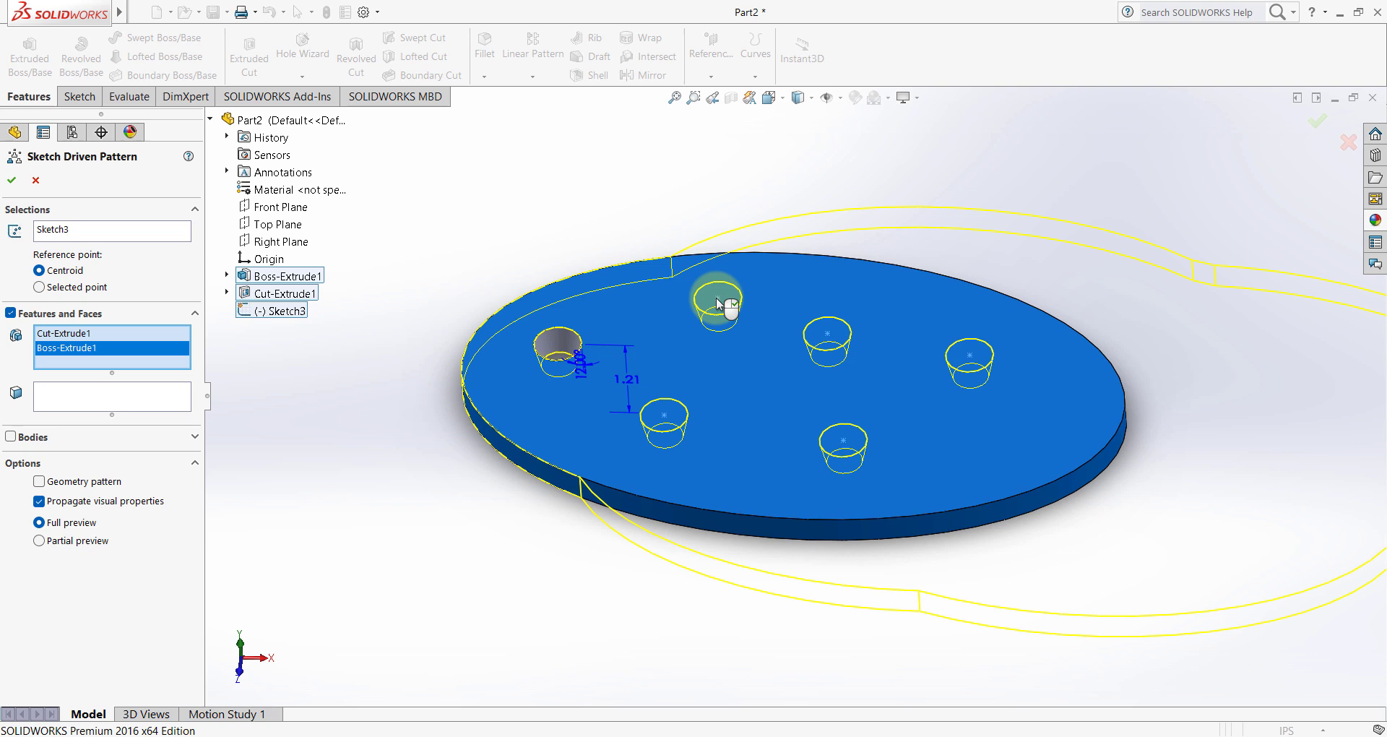
left_click(718, 302)
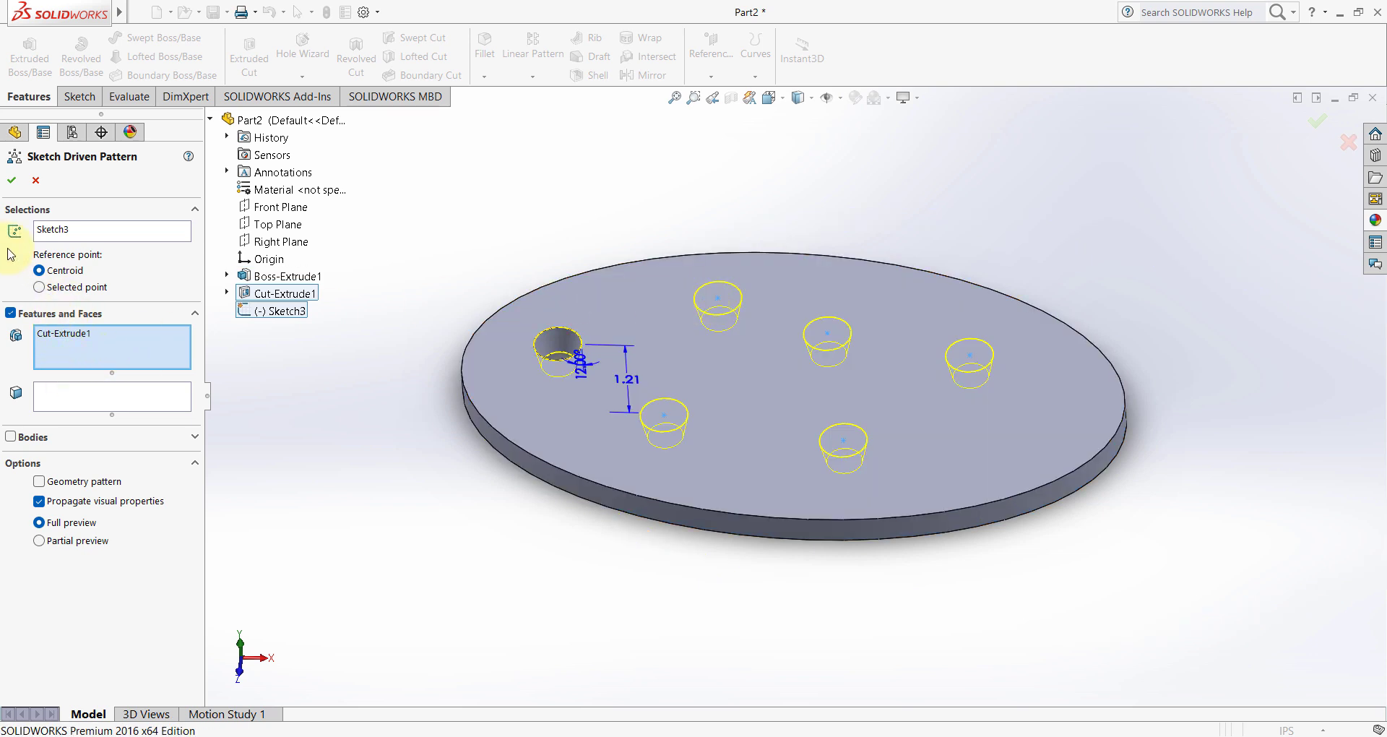
left_click(12, 180)
mouse_move(588, 542)
middle_mouse_down()
mouse_move(619, 427)
mouse_move(513, 350)
mouse_move(431, 445)
mouse_move(468, 638)
mouse_move(453, 610)
mouse_move(315, 535)
mouse_move(436, 375)
mouse_move(607, 465)
mouse_move(610, 595)
mouse_move(557, 656)
mouse_move(412, 619)
middle_mouse_up()
left_click(380, 603)
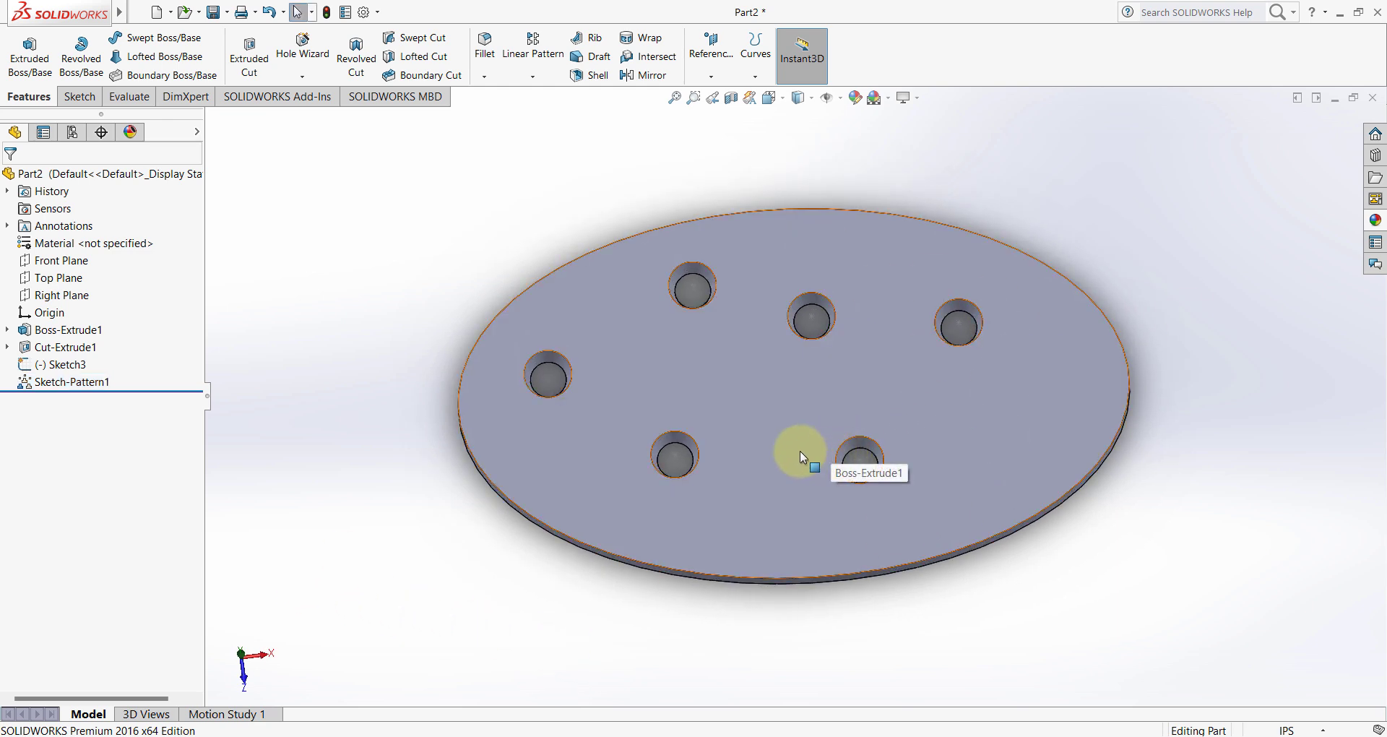
- Edit Sketch-Pattern1 so its reference point is Selected point, using sketch point Point5
right_click(78, 389)
left_click(88, 350)
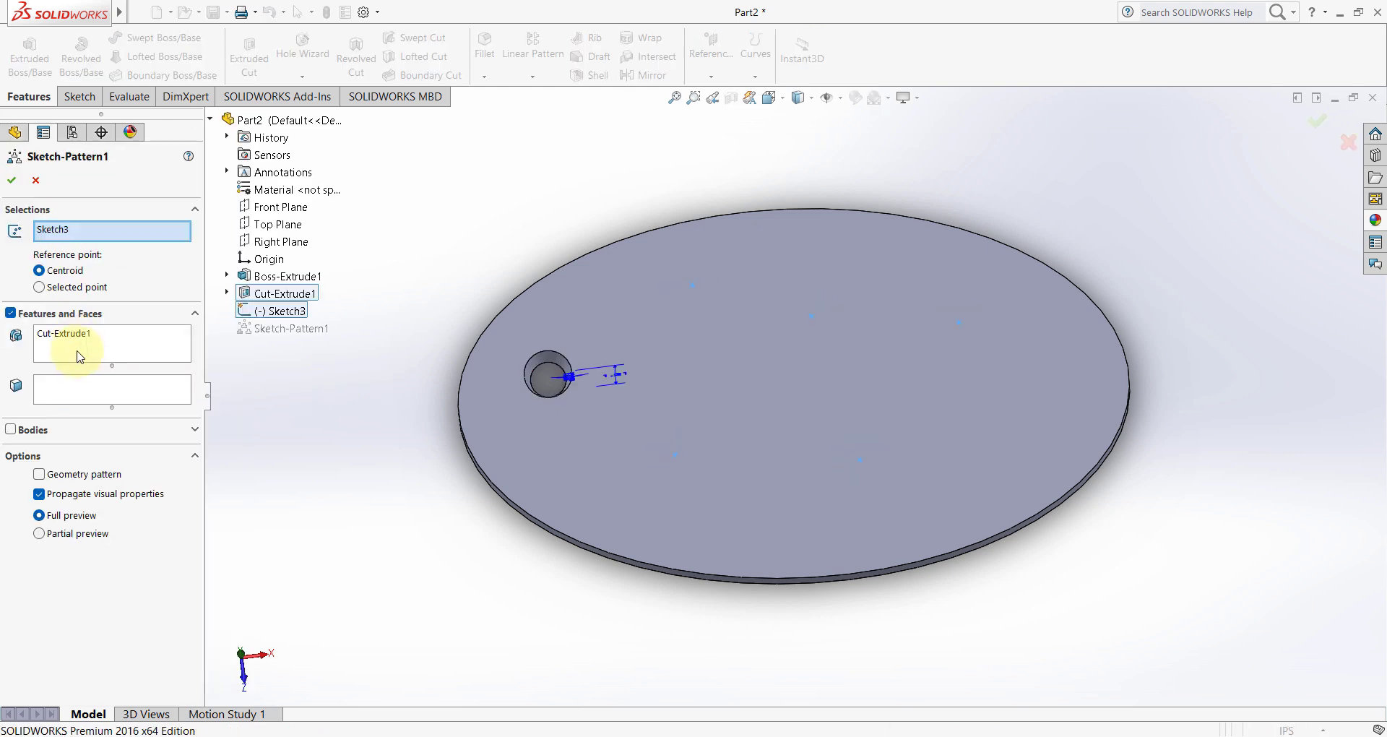
left_click(63, 287)
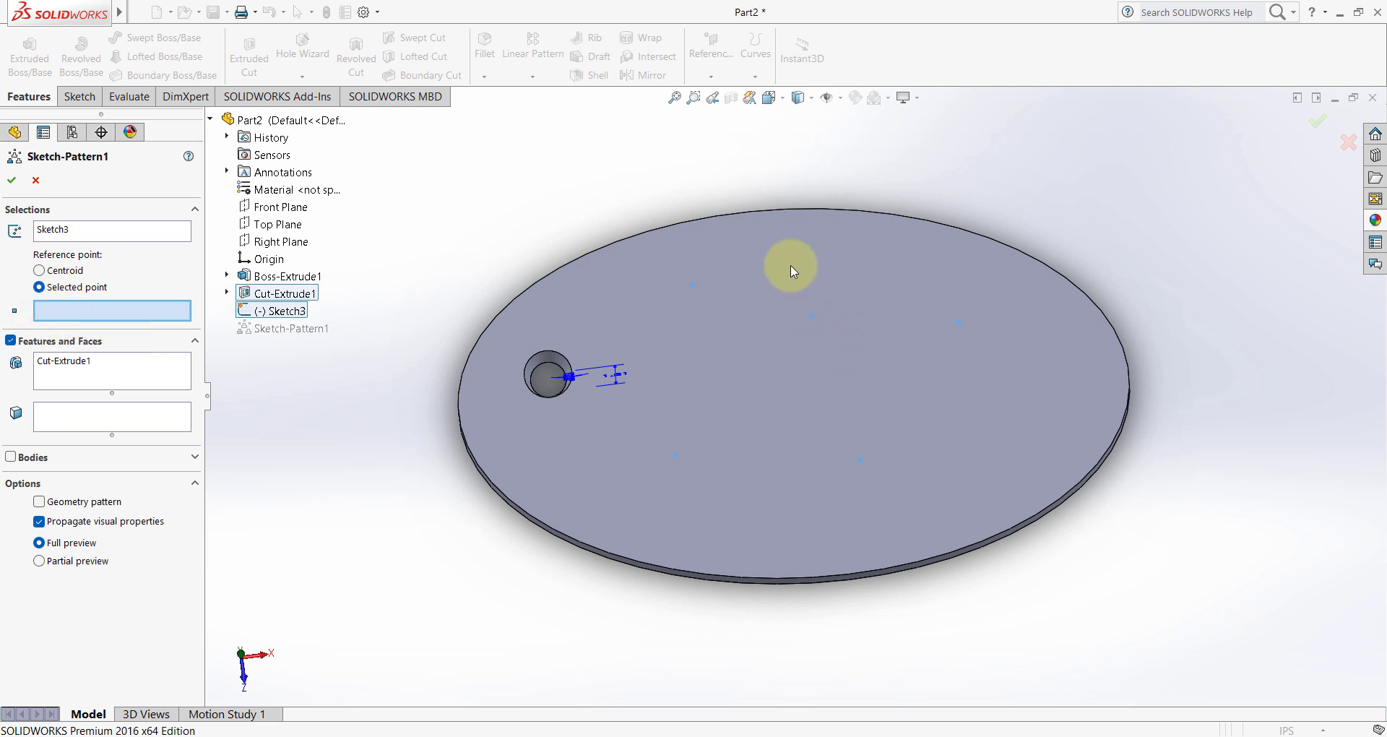
left_click(812, 317)
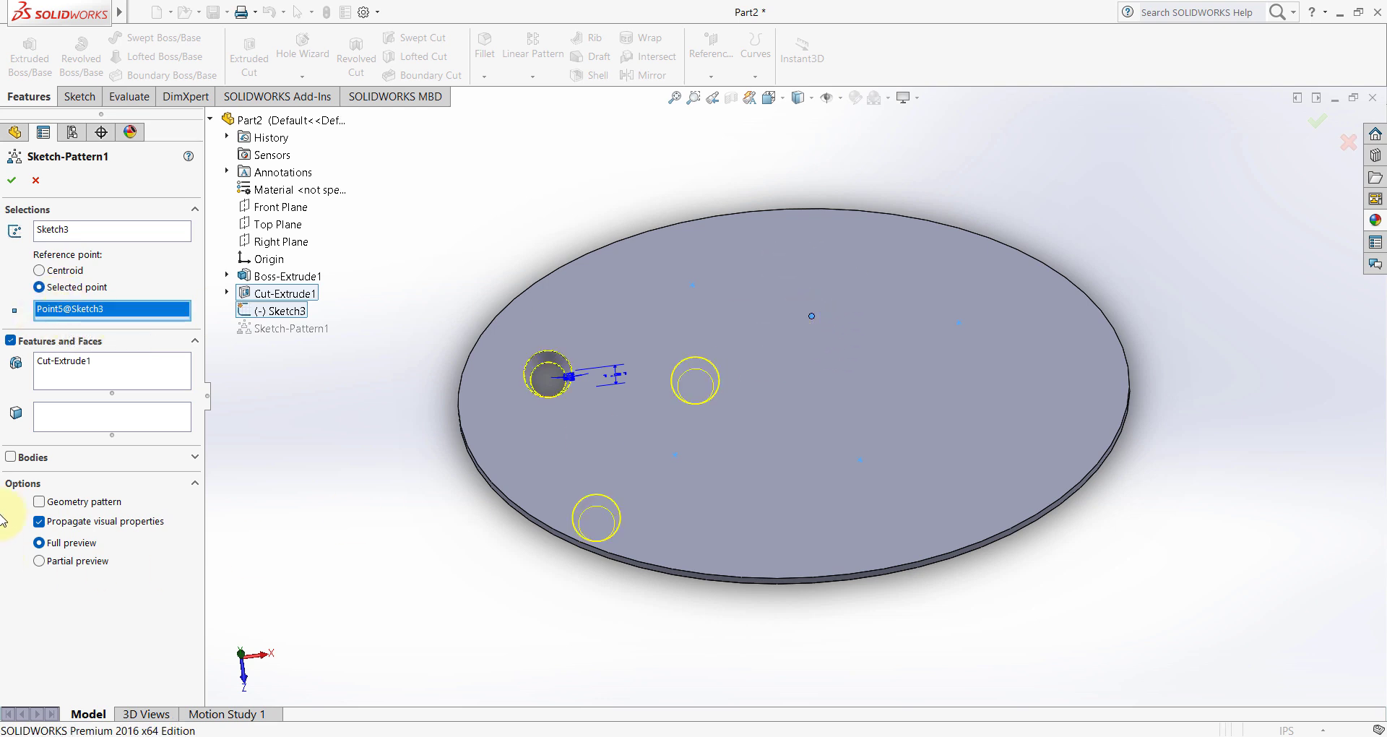
left_click(13, 182)
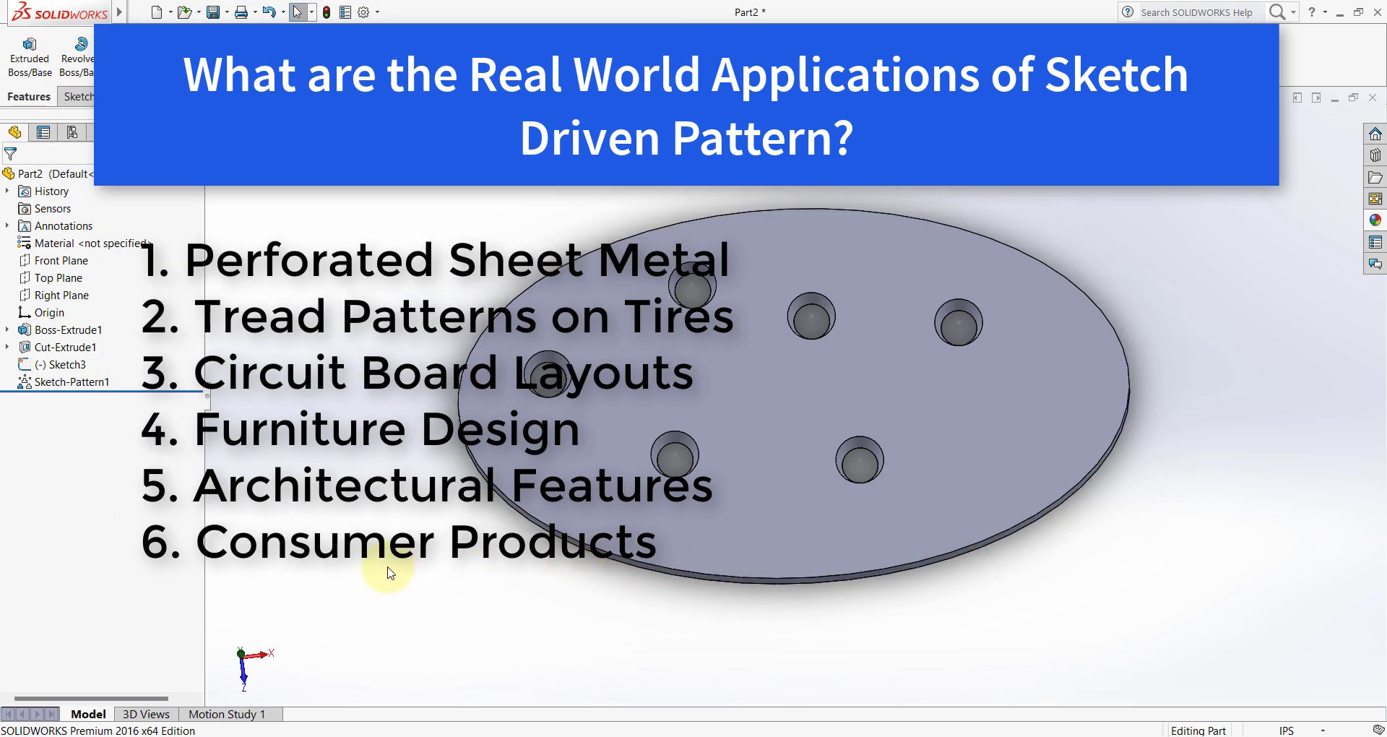
middle_click_drag(406, 539, 1229, 387)
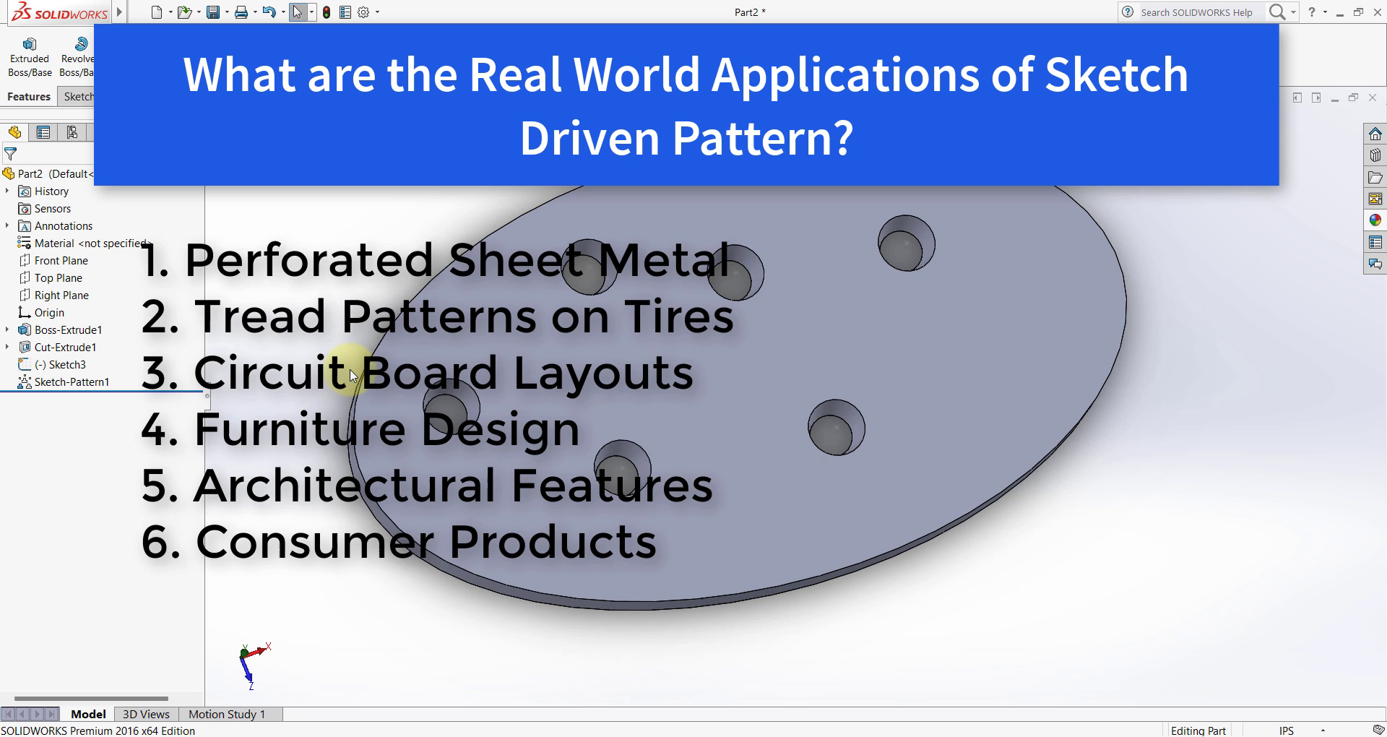